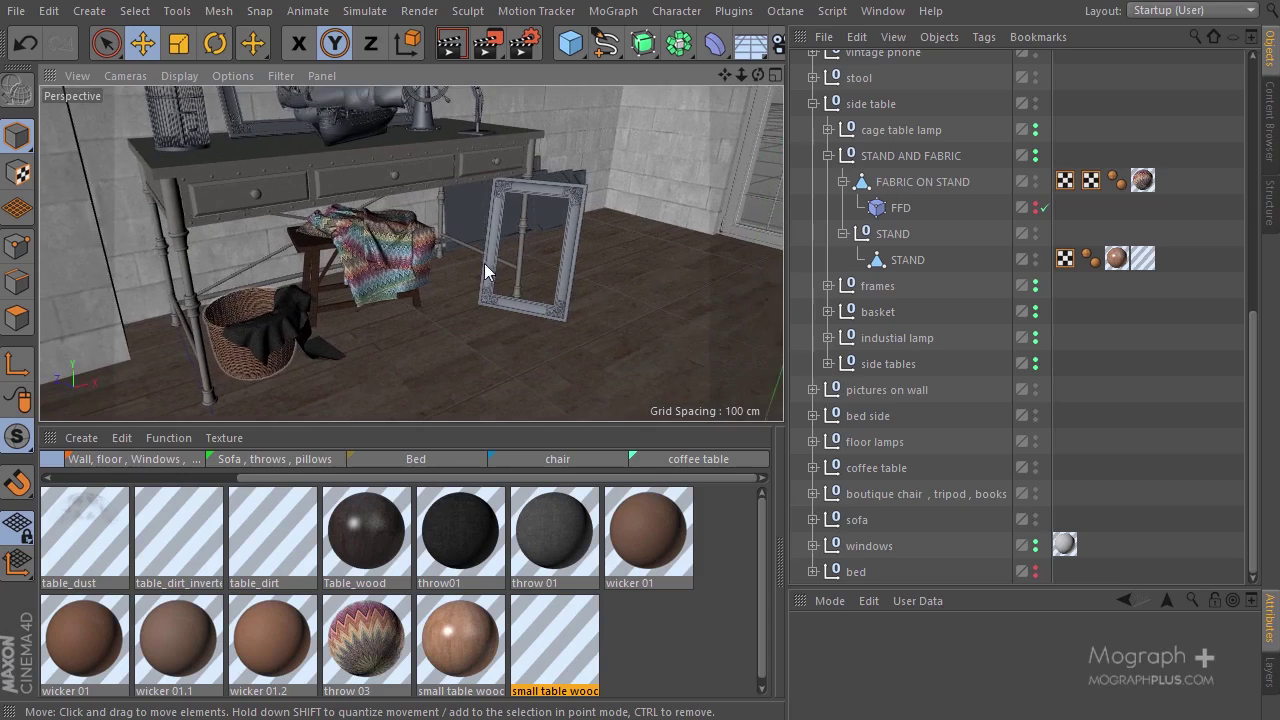
# - Select the picture frame, collapse STAND AND FABRIC and expand the frames group
pyautogui.click(520, 250)
pyautogui.keyDown('alt'); pyautogui.moveTo(396, 231); pyautogui.dragTo(435, 242); pyautogui.keyUp('alt')
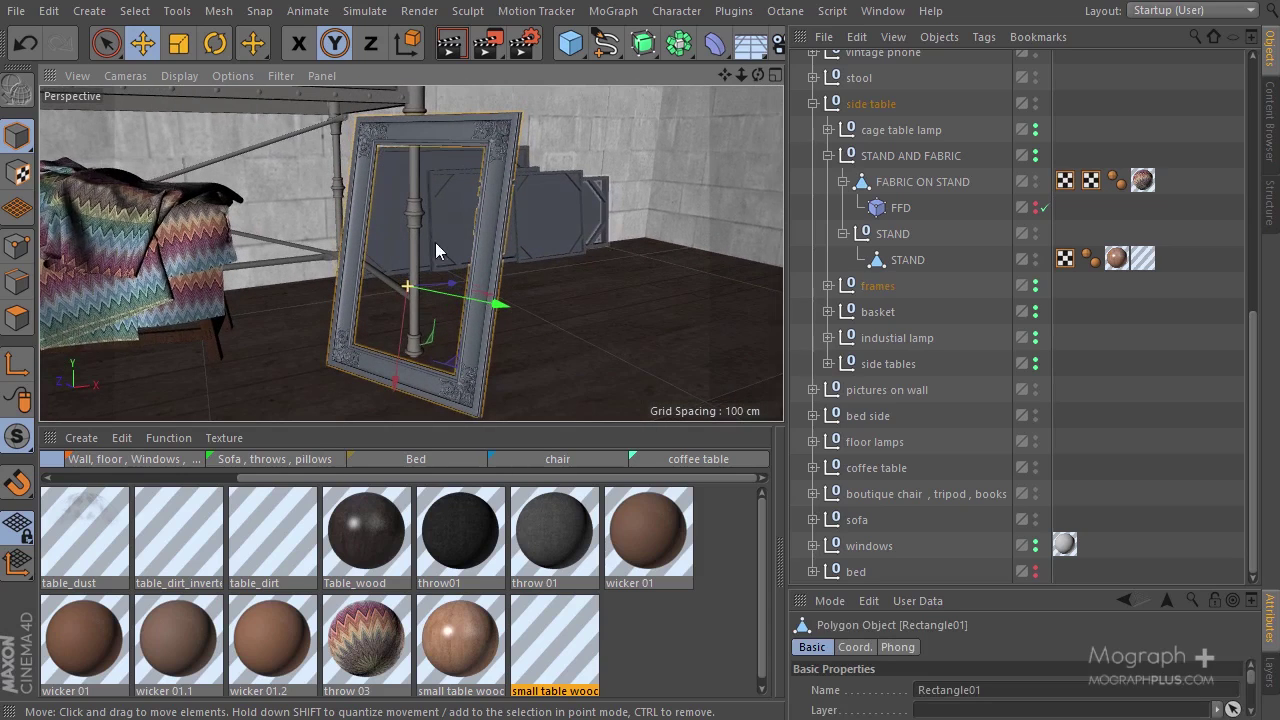
pyautogui.click(828, 155)
pyautogui.click(828, 286)
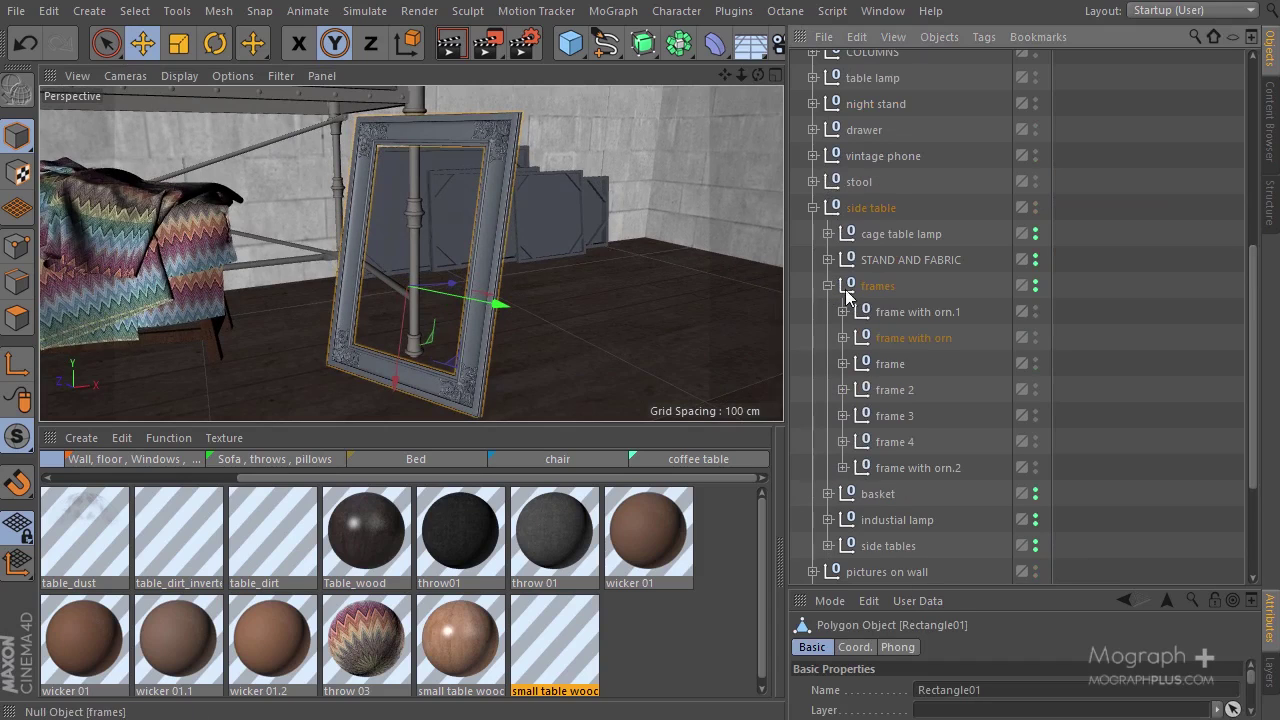
# - Place 'frame with orn.2' directly after 'frame with orn', then view the side-table frame closer
pyautogui.moveTo(879, 467); pyautogui.dragTo(912, 364)
pyautogui.keyDown('alt'); pyautogui.moveTo(574, 292); pyautogui.dragTo(468, 210); pyautogui.keyUp('alt')
pyautogui.click(468, 210)
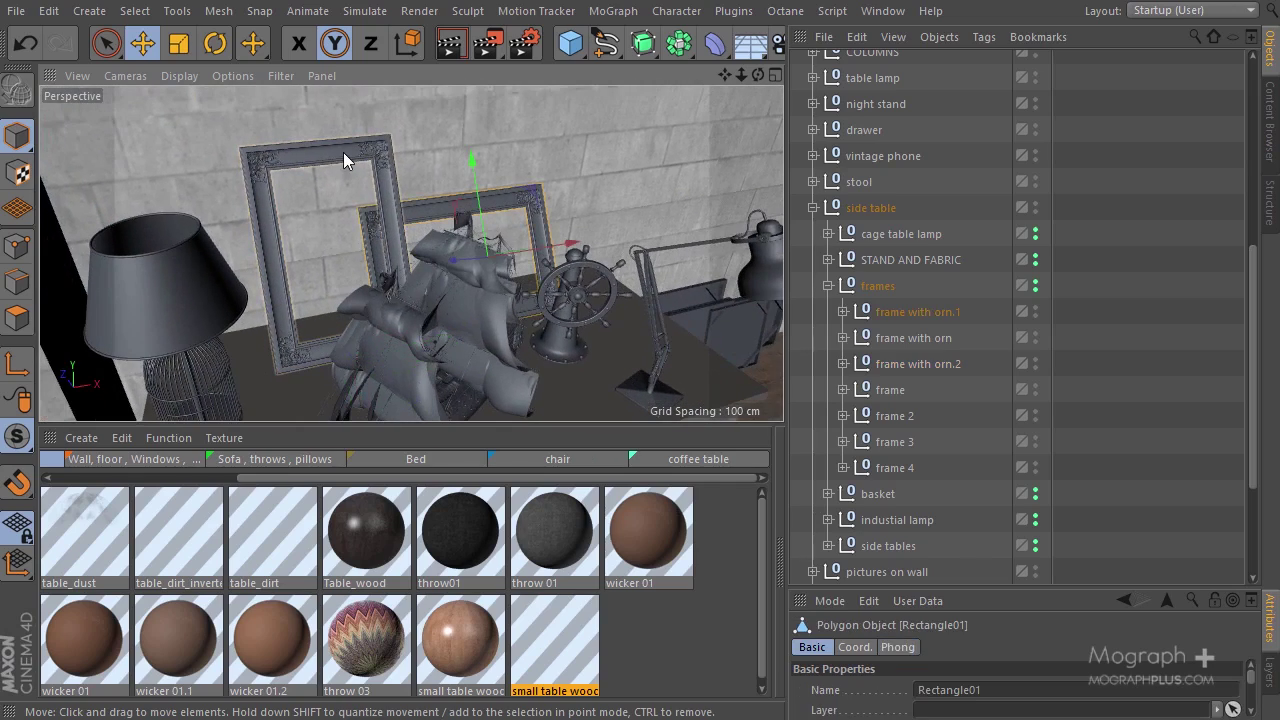
pyautogui.keyDown('alt'); pyautogui.moveTo(543, 286); pyautogui.dragTo(846, 343); pyautogui.keyUp('alt')
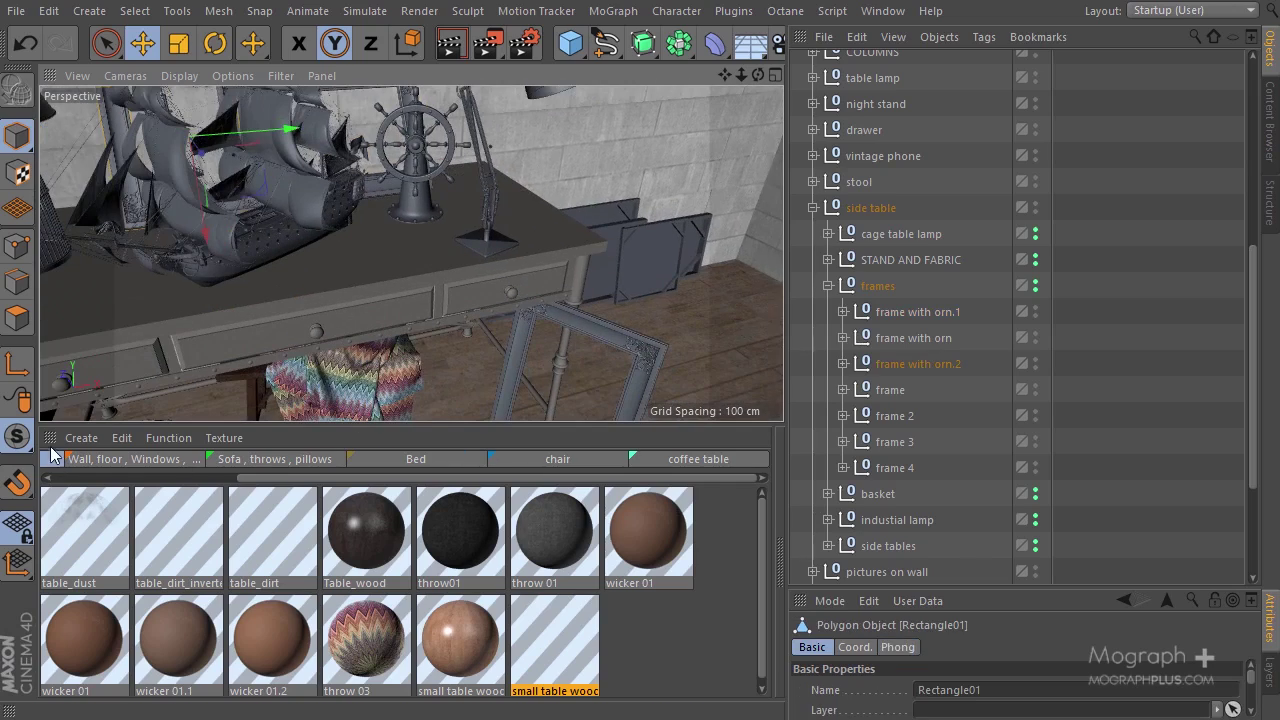
# - Add a new VrayBridge Advanced Material from the Material Manager's Create > Shader menu
pyautogui.click(81, 437)
pyautogui.moveTo(180, 494)
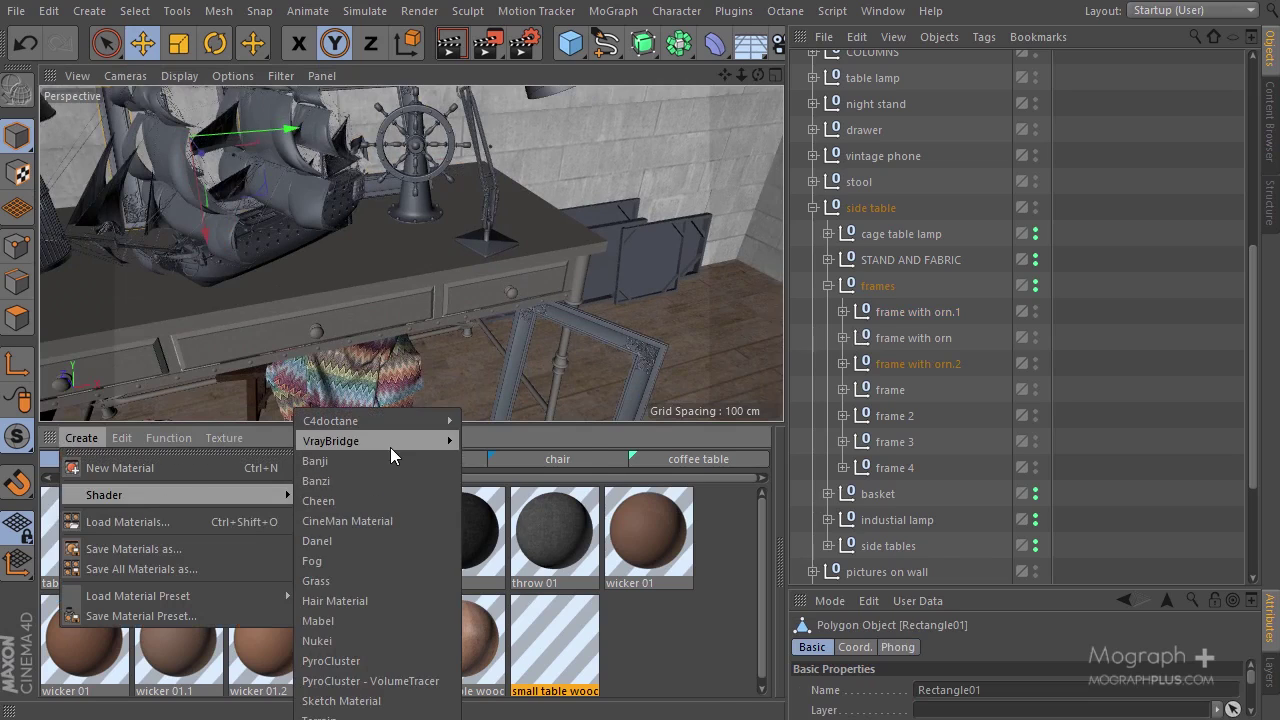
pyautogui.moveTo(390, 441)
pyautogui.click(499, 455)
# - Name the material 'ClassicFrames' and open it in the Material Editor
pyautogui.doubleClick(80, 585)
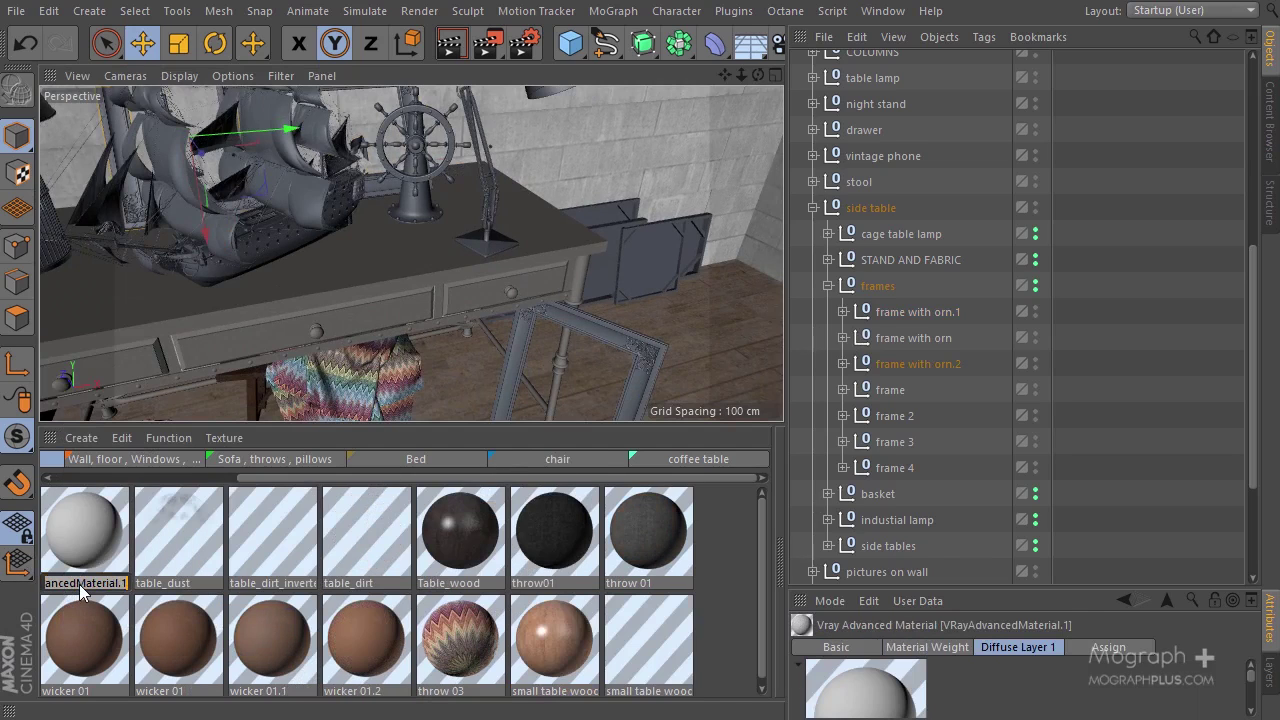
pyautogui.write('cLSSICFRAME')
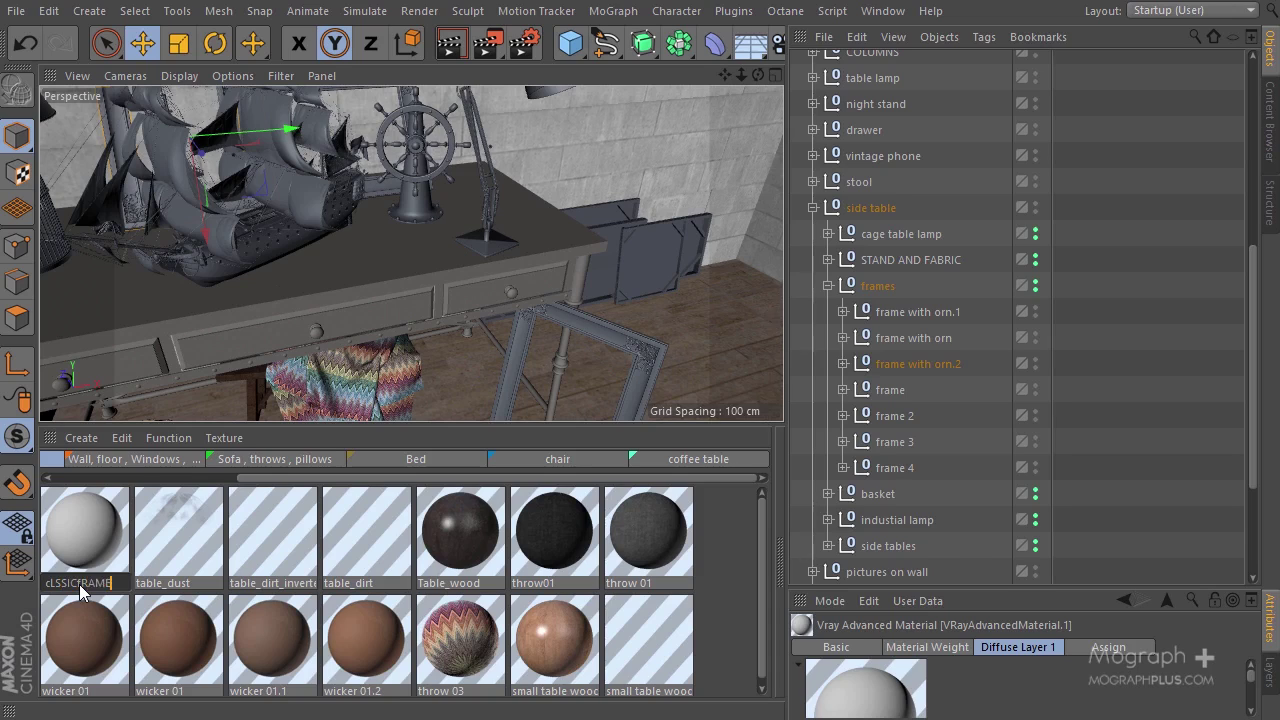
pyautogui.press('Return')
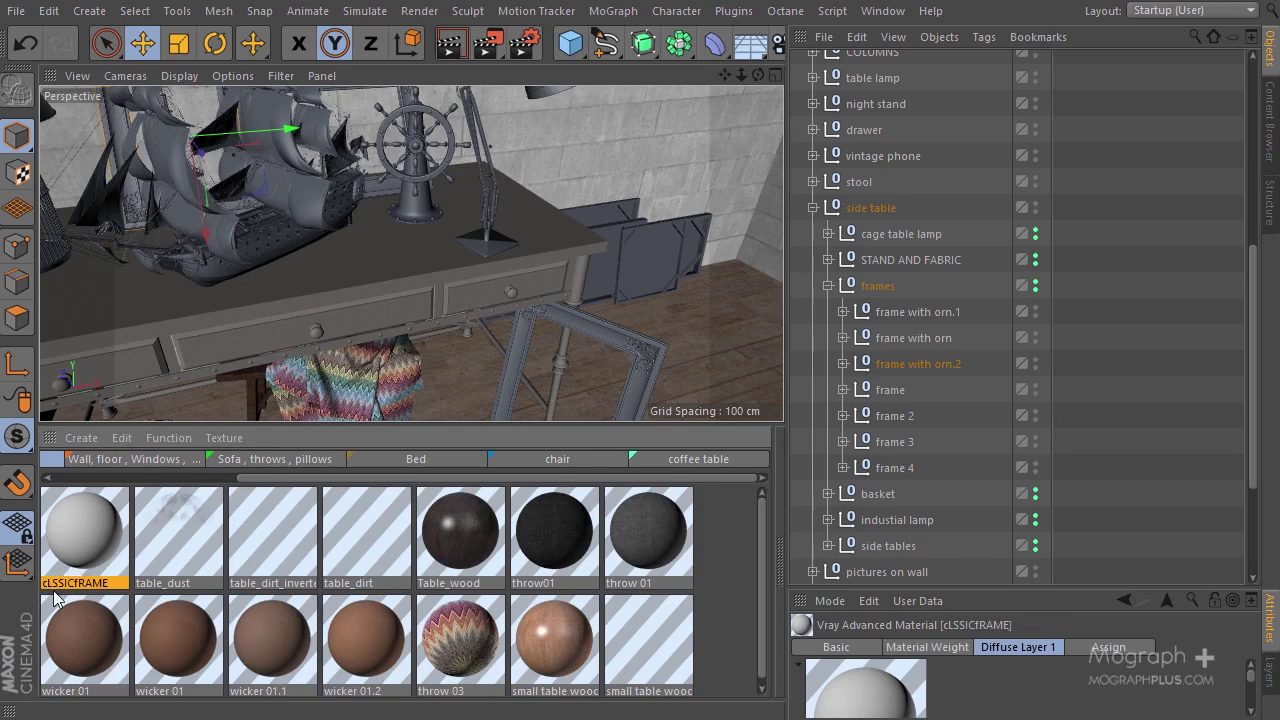
pyautogui.doubleClick(55, 530)
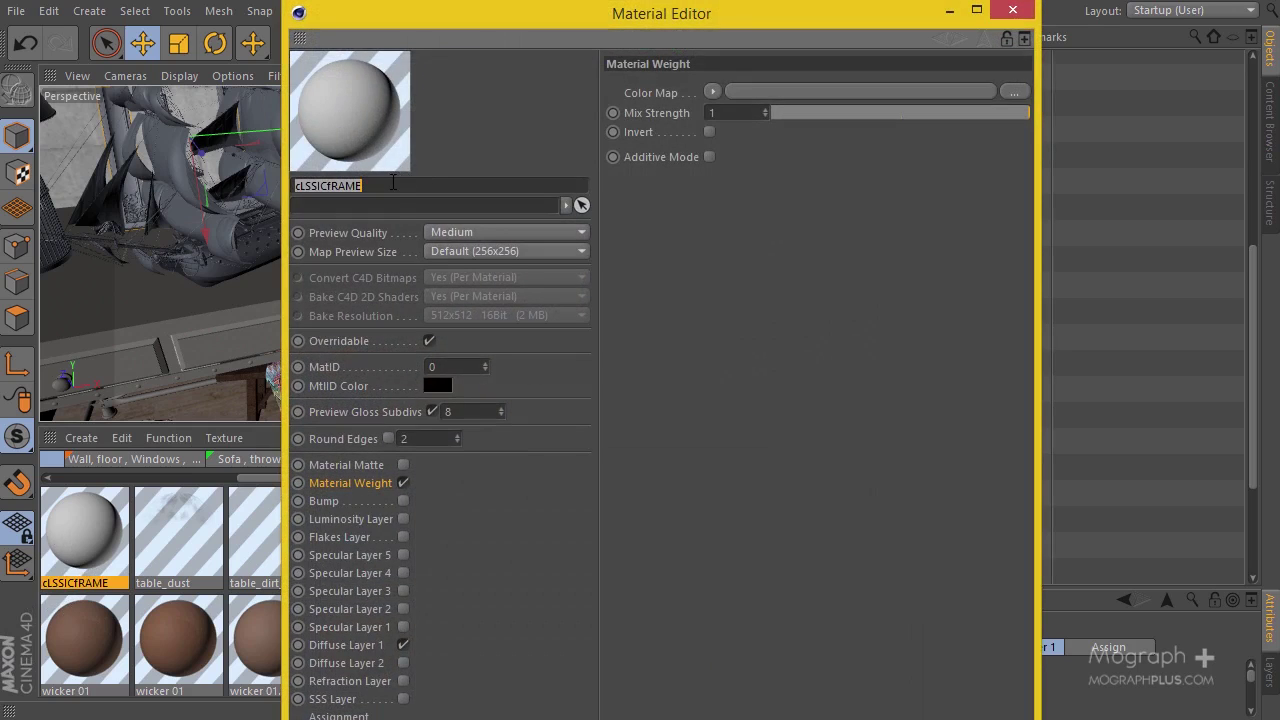
pyautogui.write('cFrames')
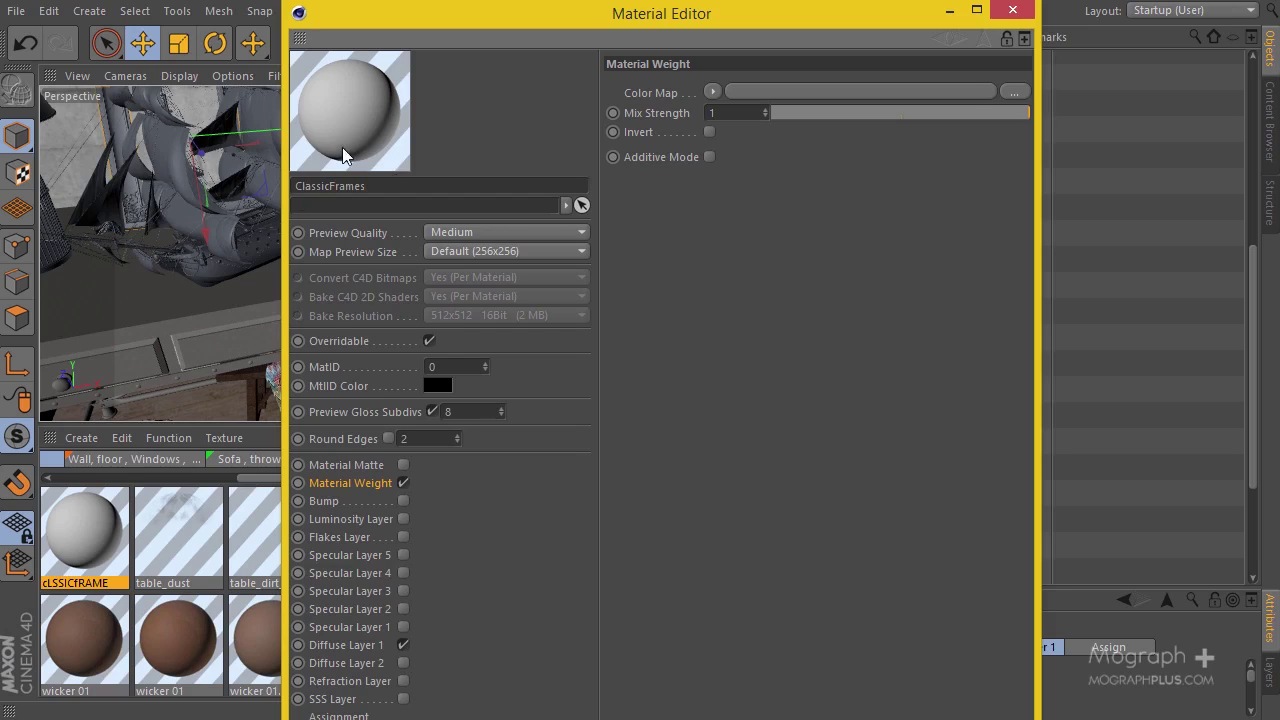
# - Set diffuse colour to 41/40/36 and enable Specular Layer 1 with 92% brightness and Fresnel IOR 30
pyautogui.click(359, 646)
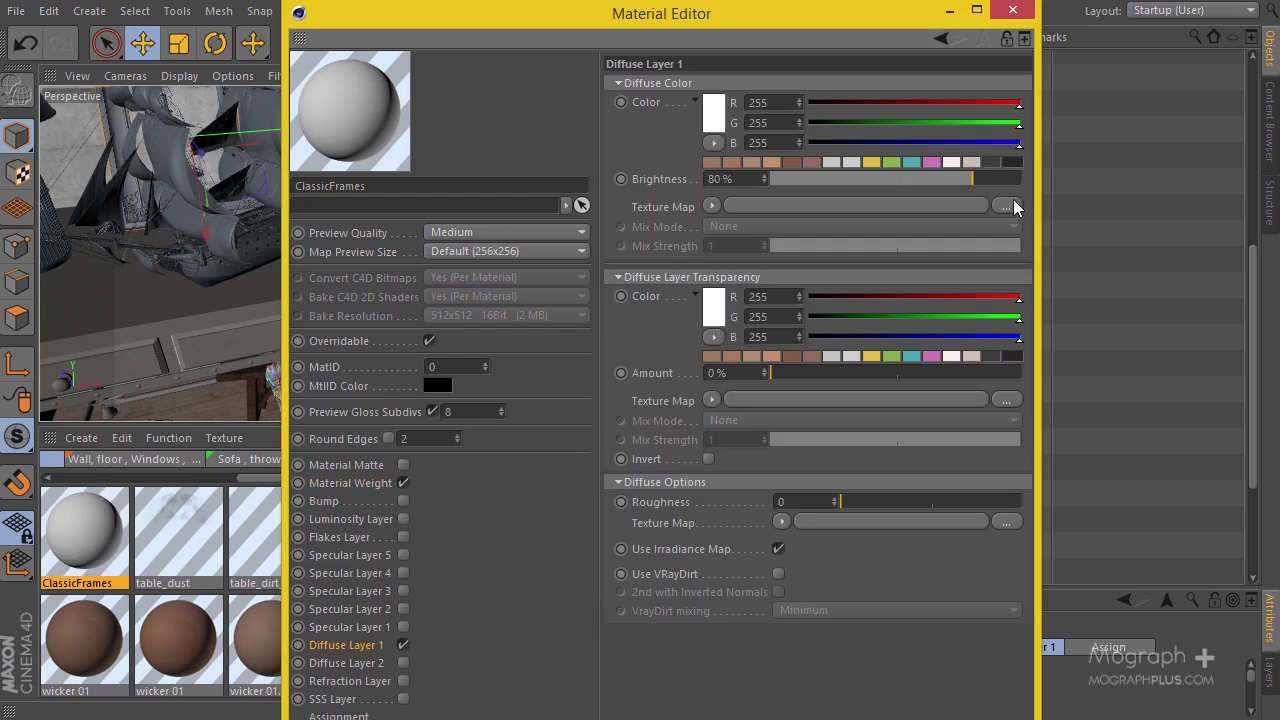
pyautogui.click(1013, 163)
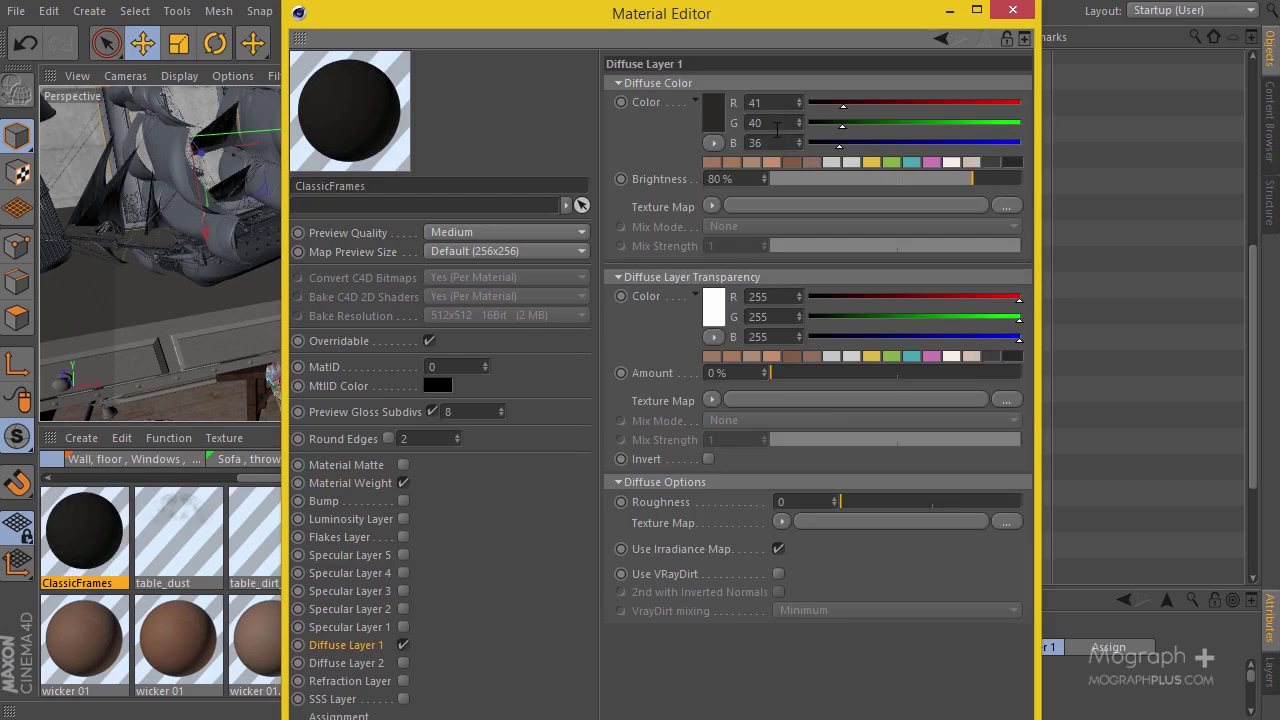
pyautogui.click(380, 628)
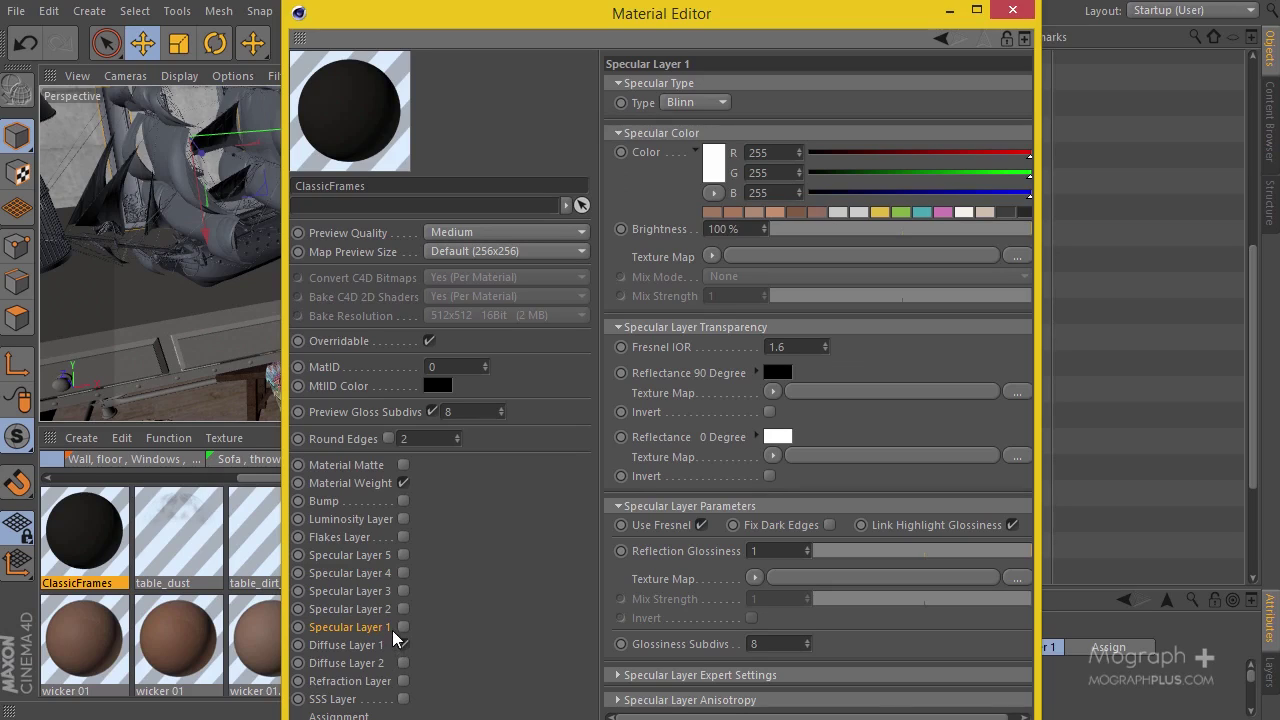
pyautogui.click(402, 627)
pyautogui.moveTo(1028, 229); pyautogui.dragTo(1014, 237)
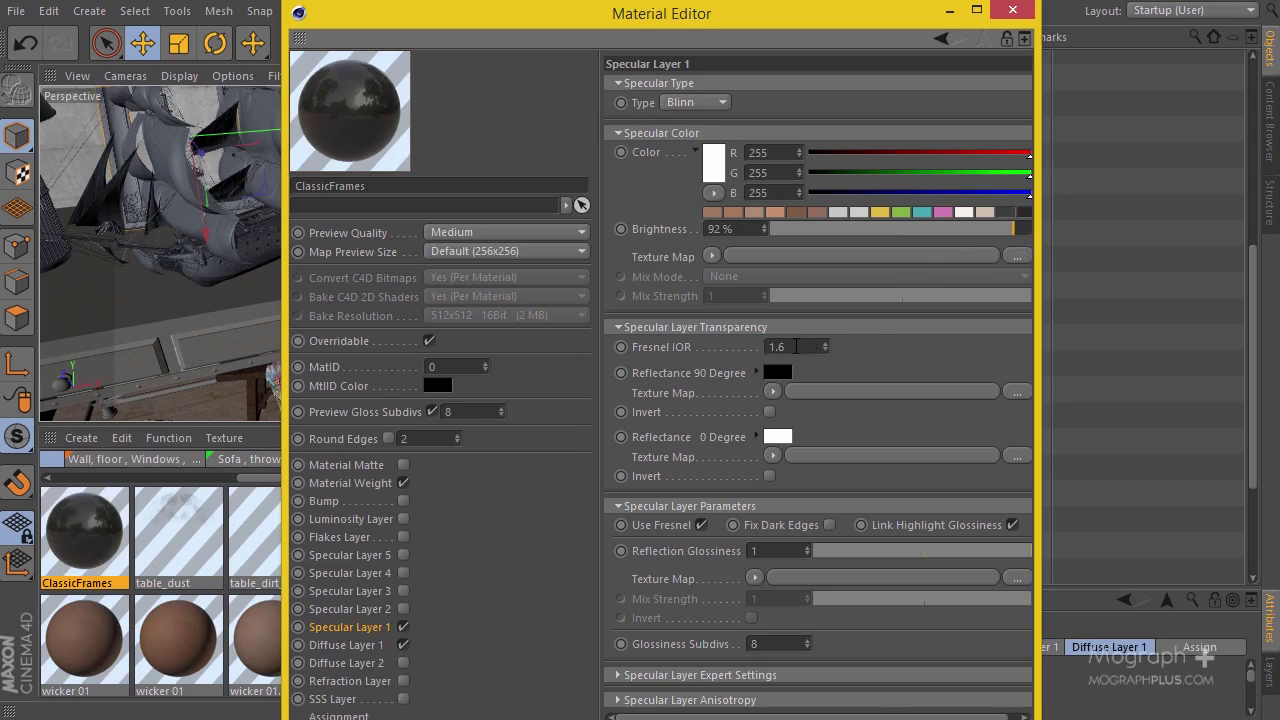
pyautogui.write('0')
pyautogui.press('Return')
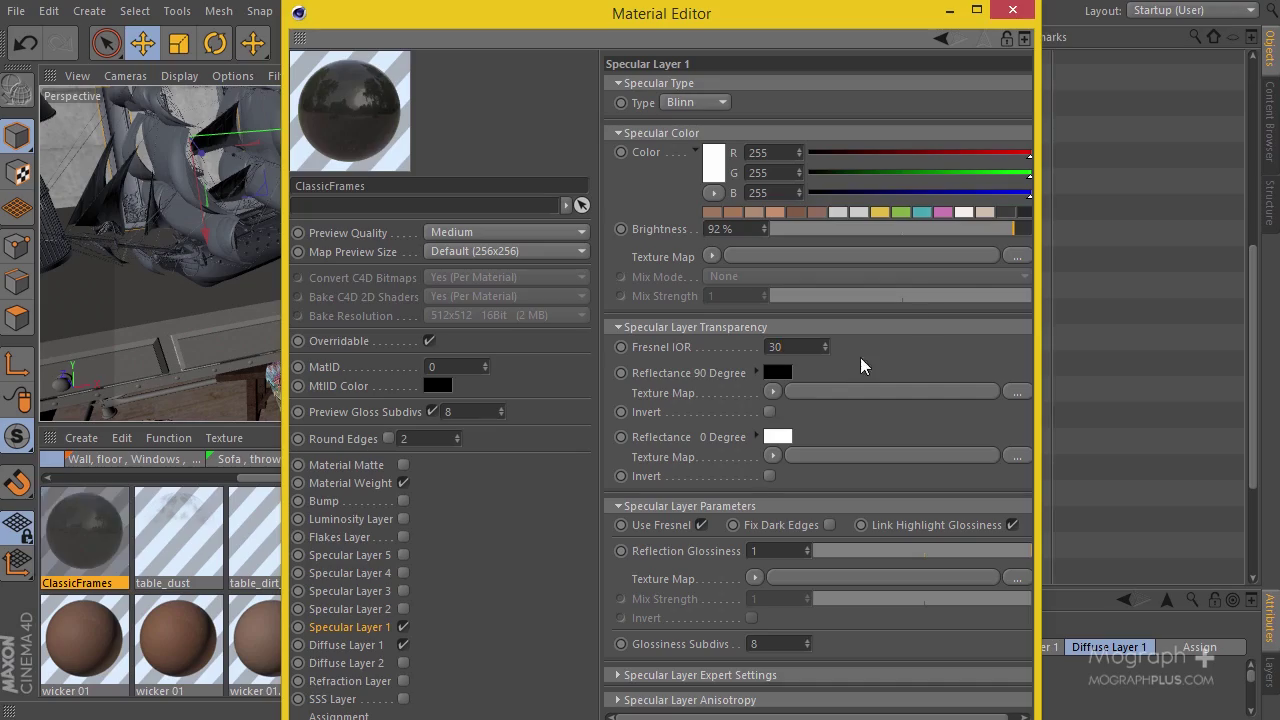
# - Load Dirt02.png as the specular texture map, set Type to Ward and mix strength 0.13
pyautogui.click(1016, 257)
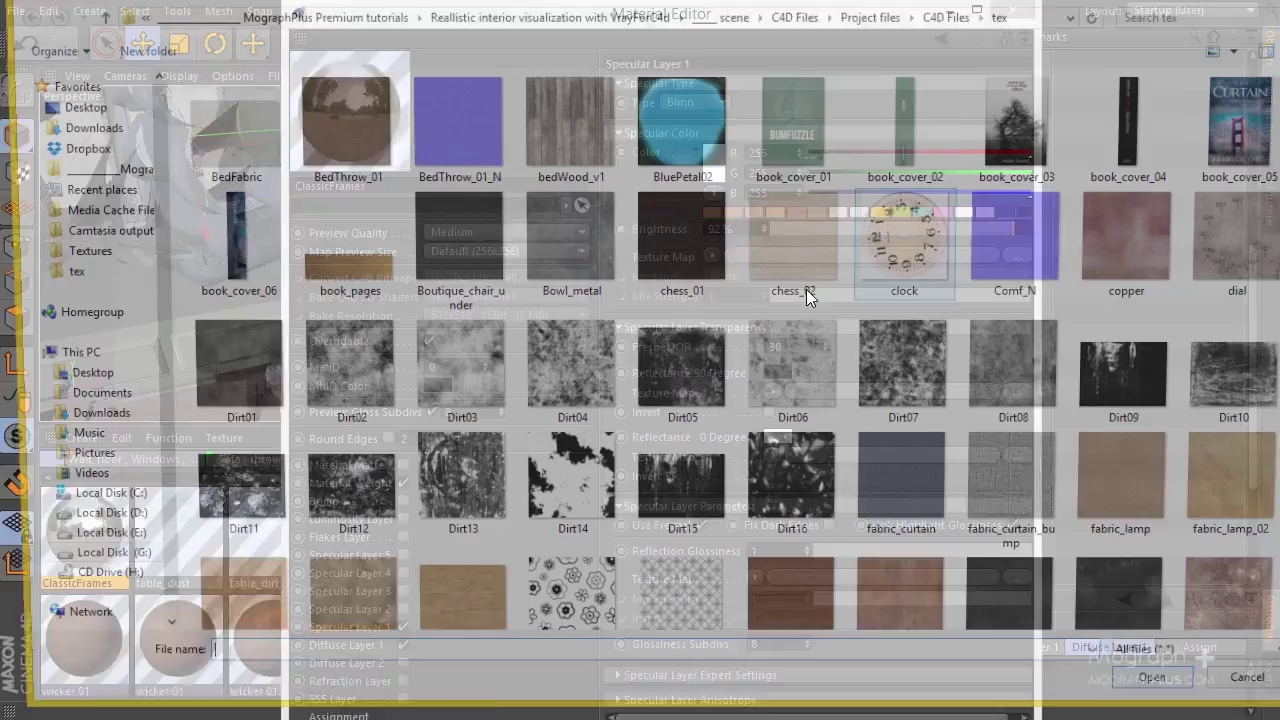
pyautogui.doubleClick(358, 373)
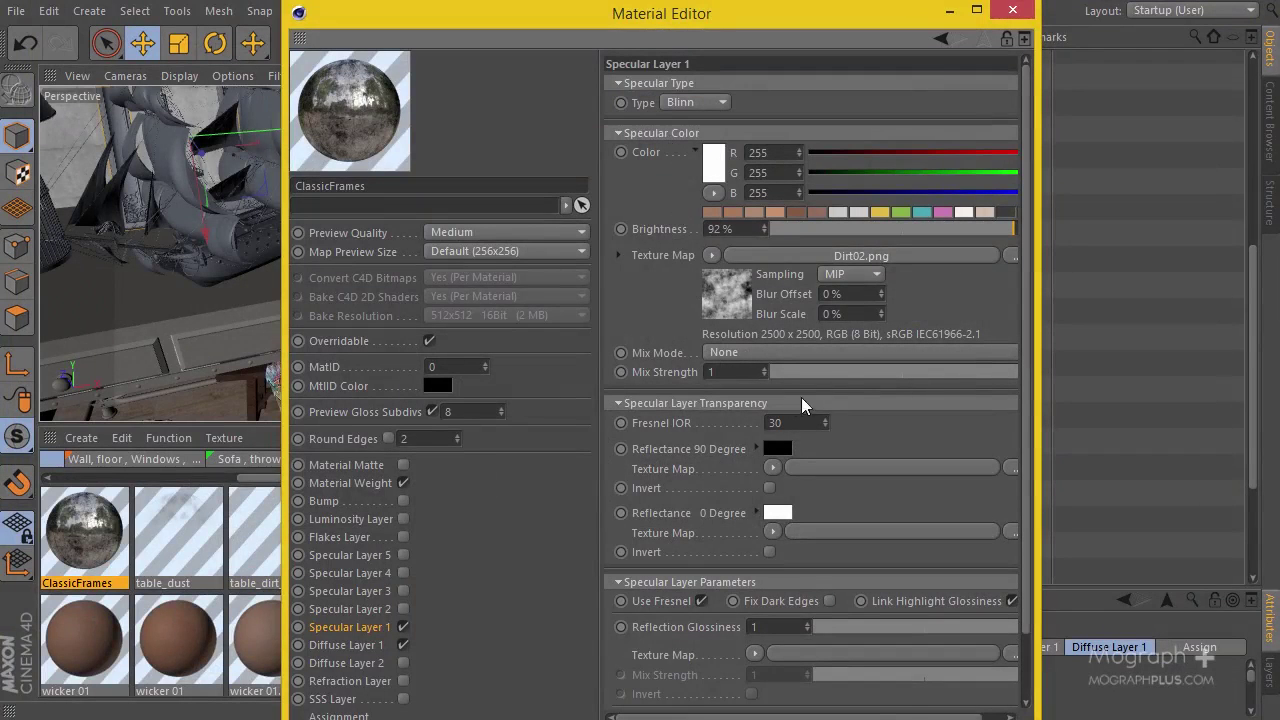
pyautogui.click(688, 102)
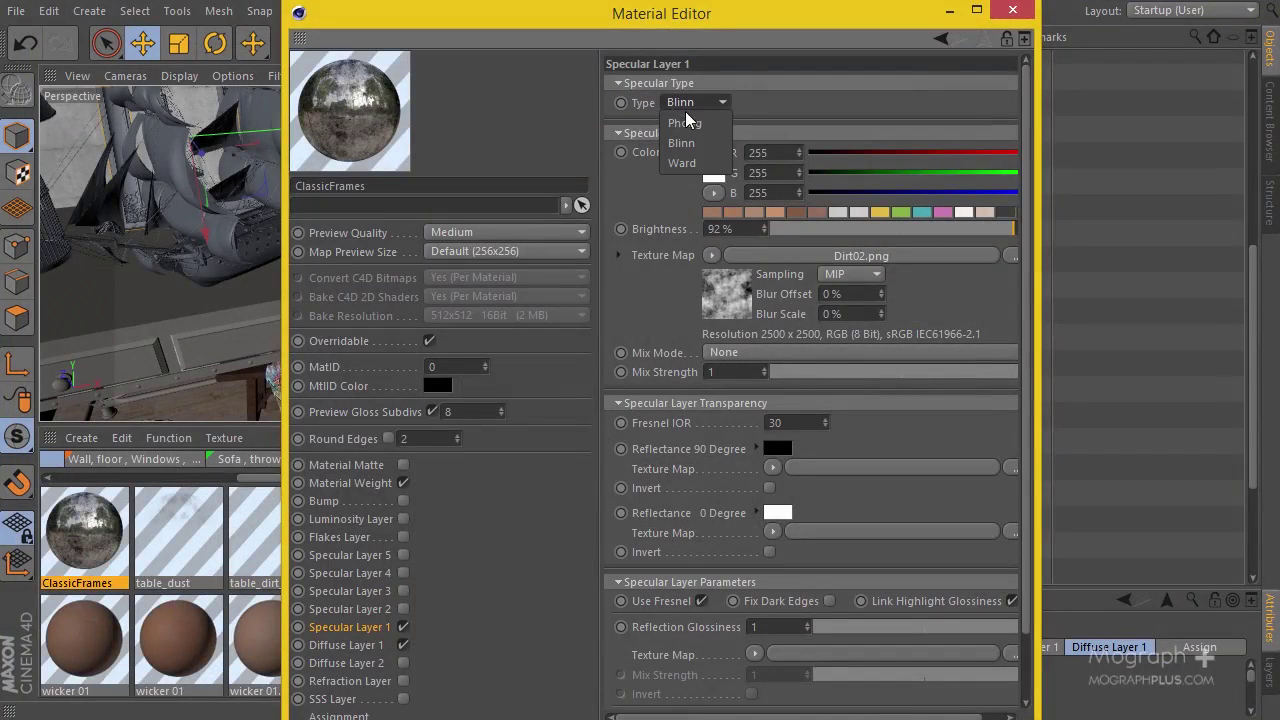
pyautogui.click(686, 163)
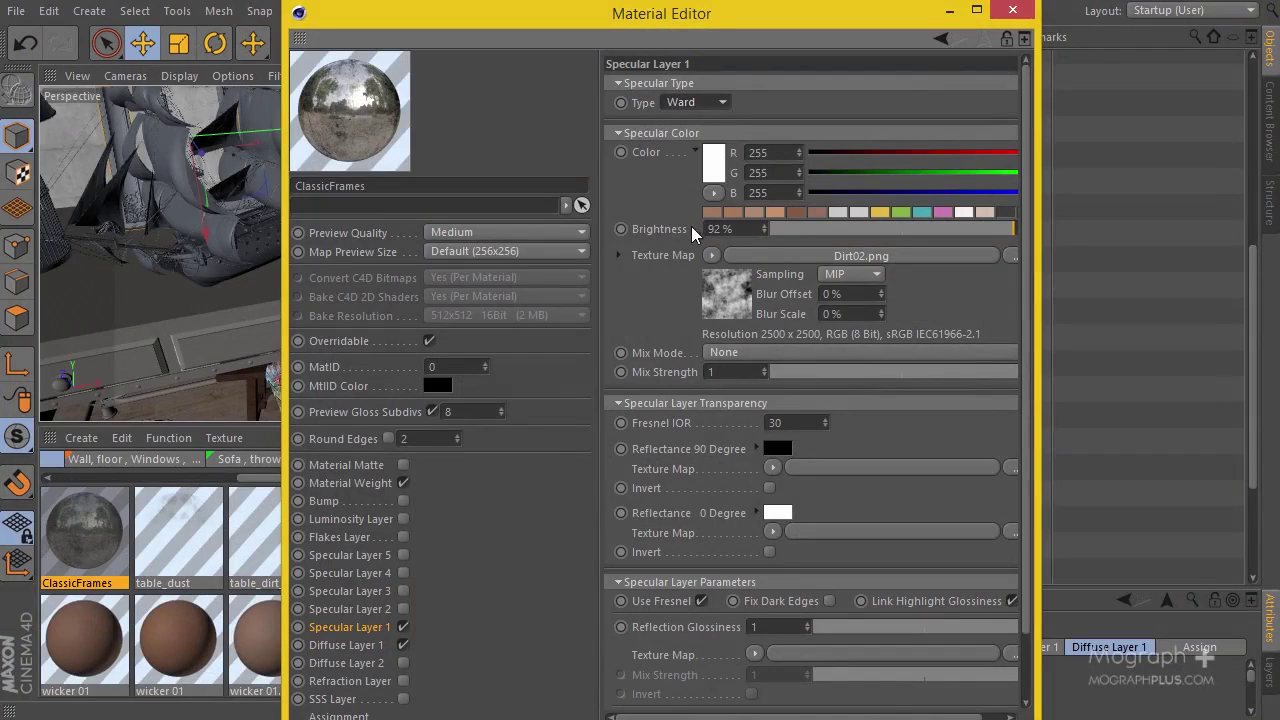
pyautogui.moveTo(813, 379); pyautogui.dragTo(803, 386)
# - Use Dirt02.png for reflection glossiness at 0.86 with mix strength 0.36, keeping Use Fresnel on
pyautogui.scroll(-2, 686, 322)
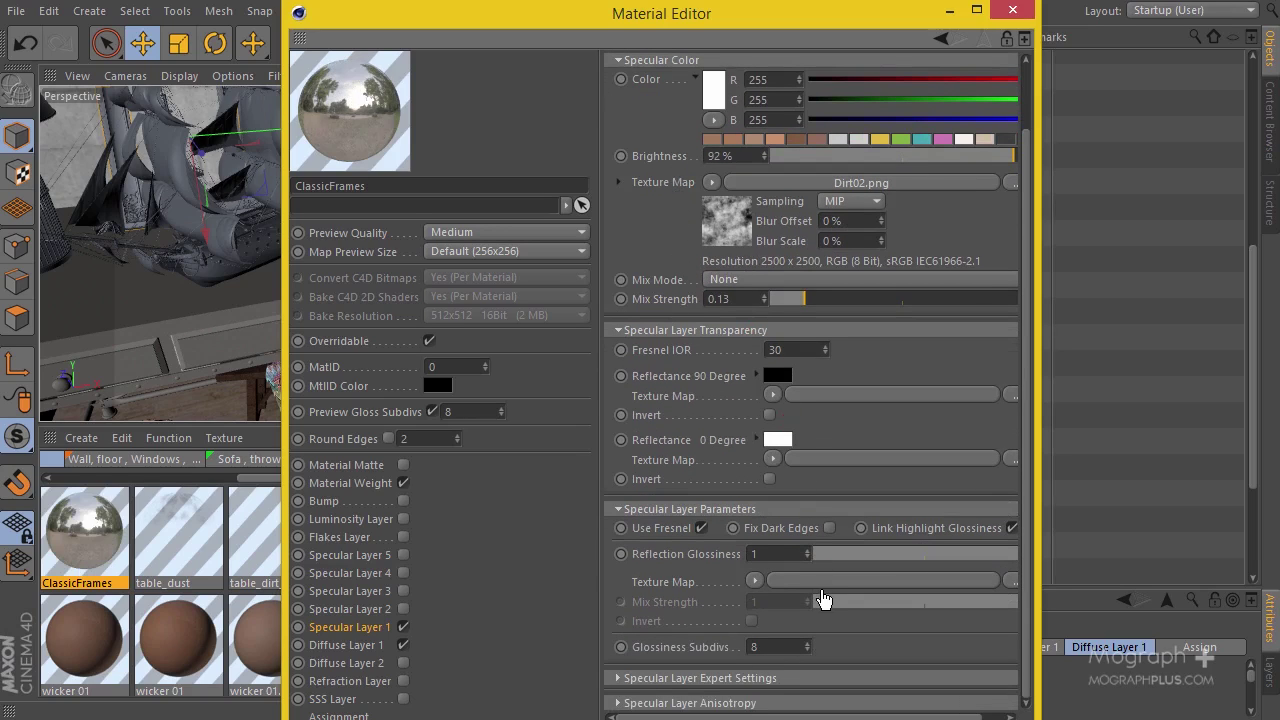
pyautogui.moveTo(830, 598); pyautogui.dragTo(838, 597)
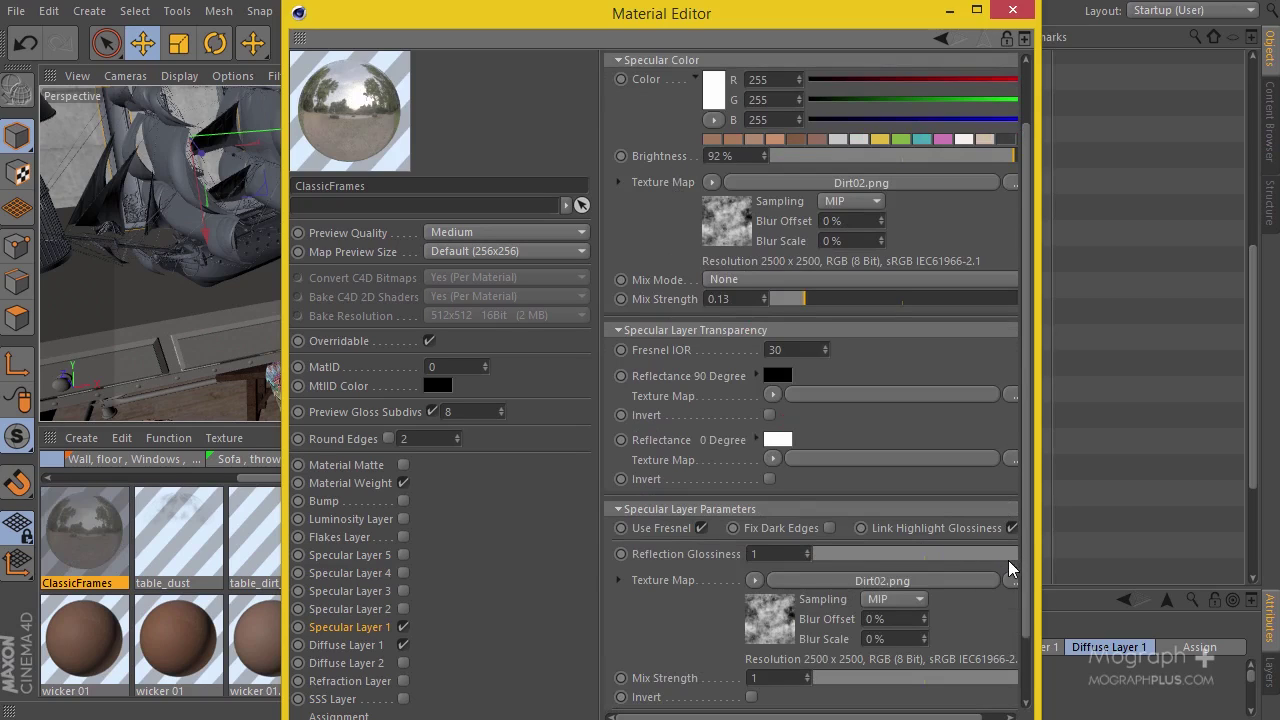
pyautogui.moveTo(1009, 559); pyautogui.dragTo(996, 556)
pyautogui.scroll(-2, 708, 580)
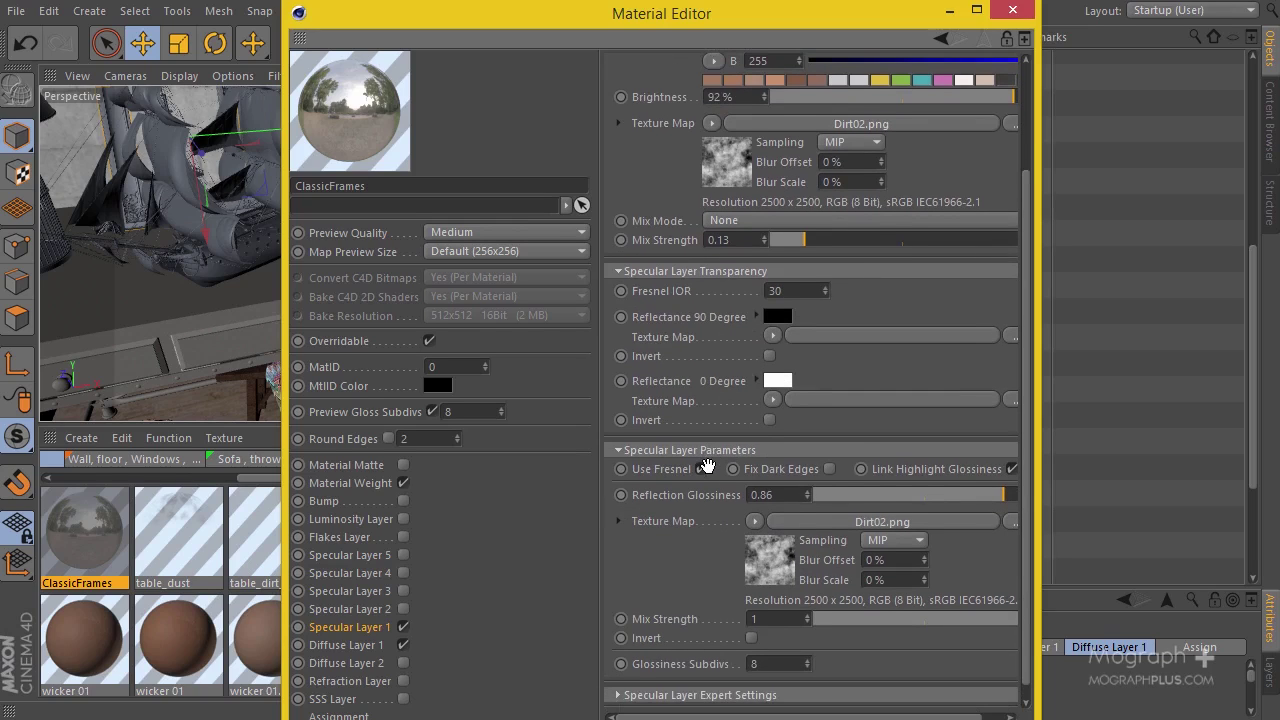
pyautogui.click(703, 468)
pyautogui.moveTo(860, 622)
pyautogui.mouseDown()
pyautogui.moveTo(846, 626)
pyautogui.moveTo(883, 623)
pyautogui.mouseUp()
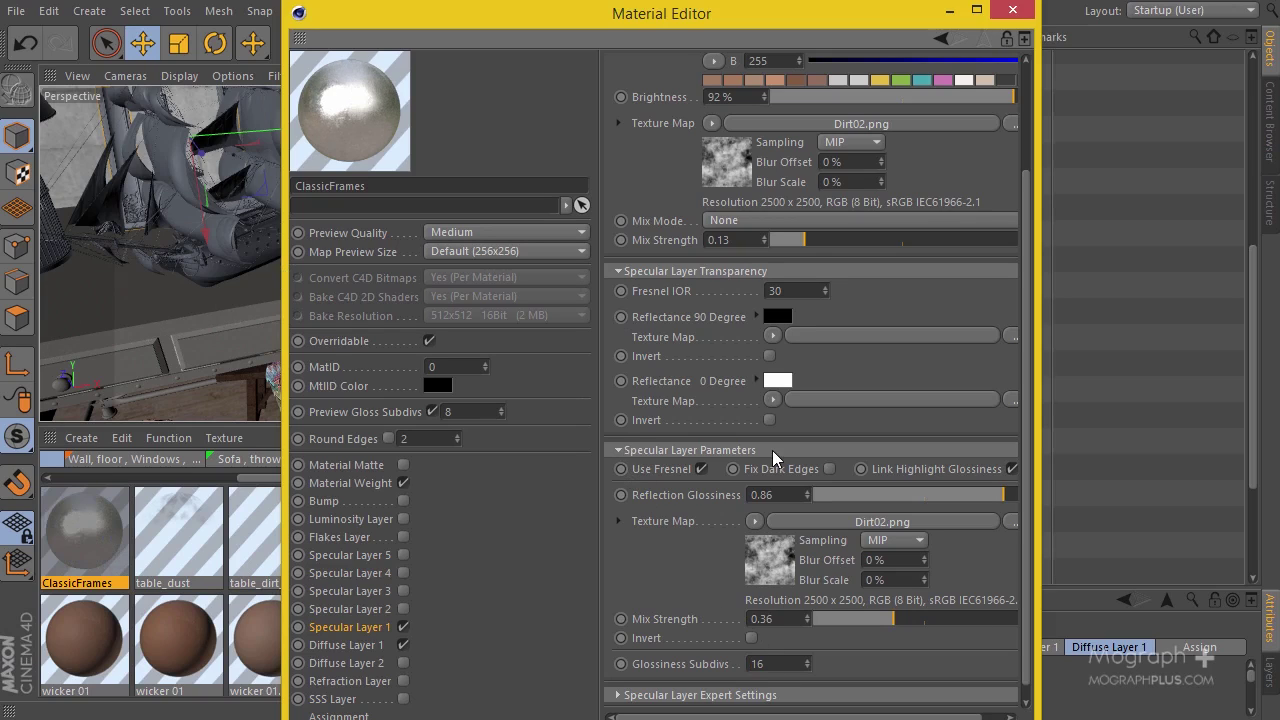
# - Assign the ClassicFrames material tag to all three 'frame with orn' objects
pyautogui.click(1013, 10)
pyautogui.scroll(3, 532, 317)
pyautogui.scroll(3, 542, 272)
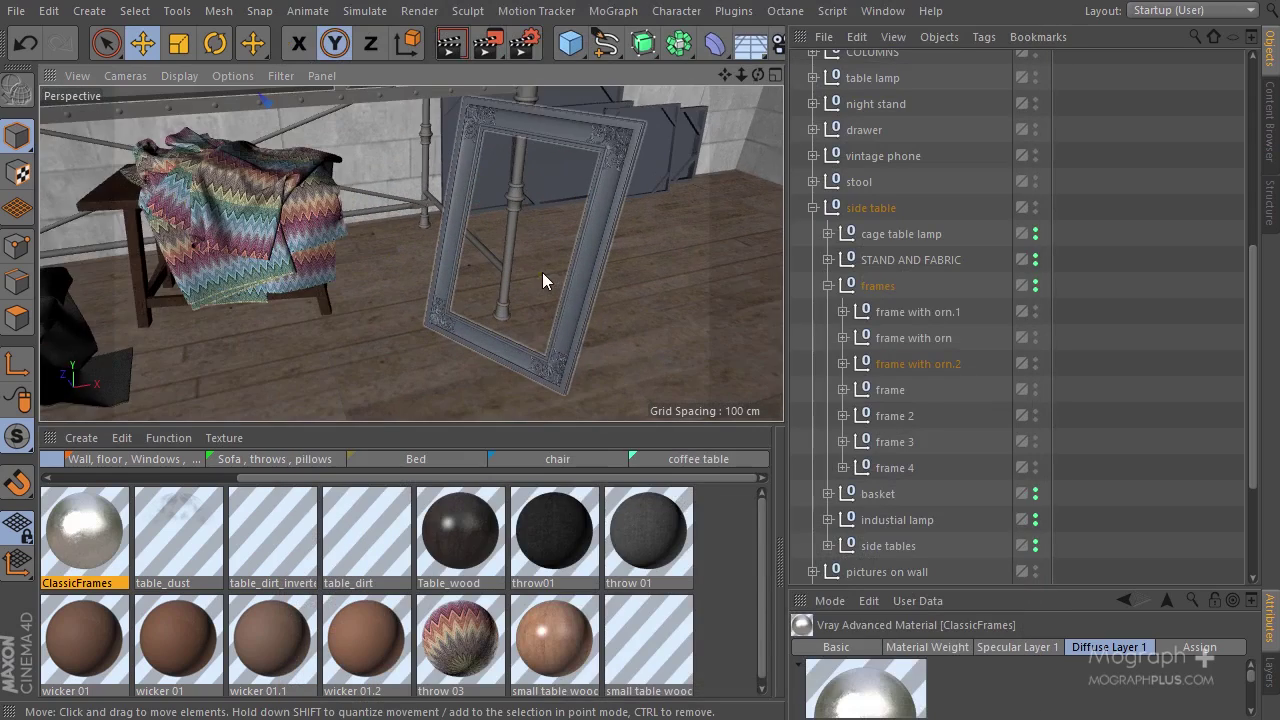
pyautogui.scroll(1, 522, 222)
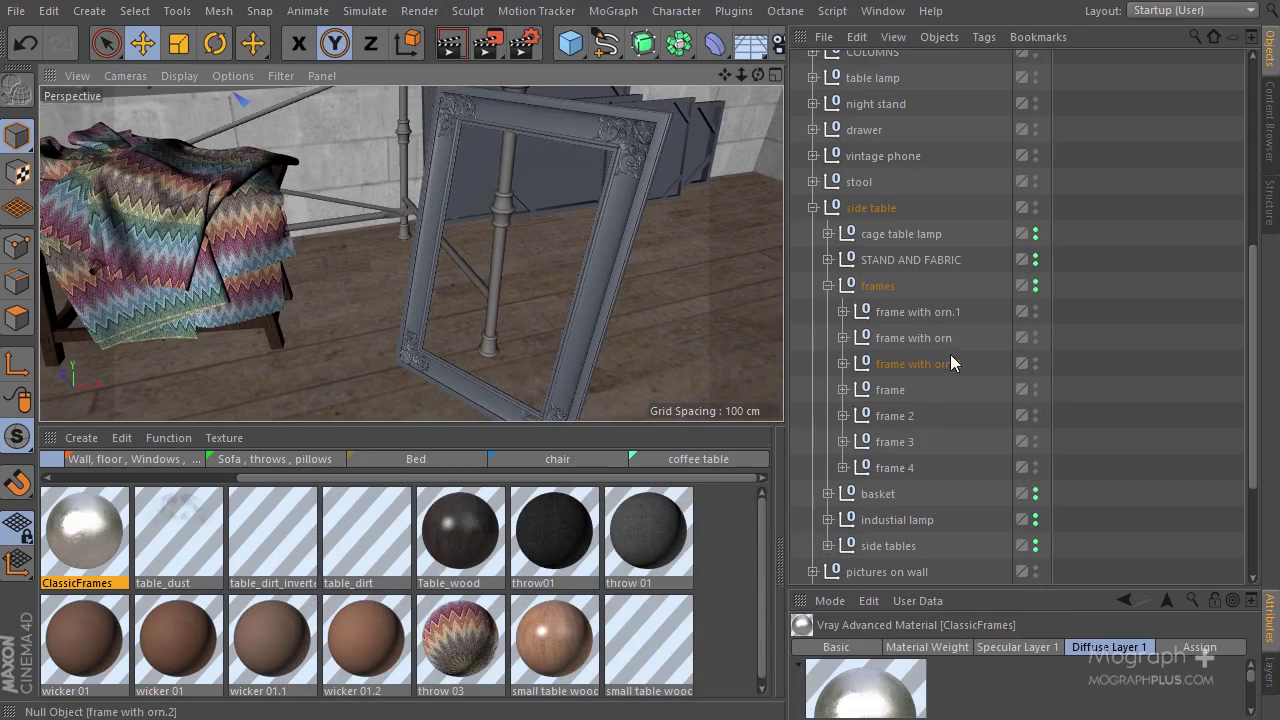
pyautogui.moveTo(866, 373); pyautogui.dragTo(943, 320)
pyautogui.keyDown('ctrl'); pyautogui.moveTo(1063, 311); pyautogui.dragTo(1066, 364); pyautogui.keyUp('ctrl')
pyautogui.keyDown('alt'); pyautogui.moveTo(453, 291); pyautogui.dragTo(481, 289); pyautogui.keyUp('alt')
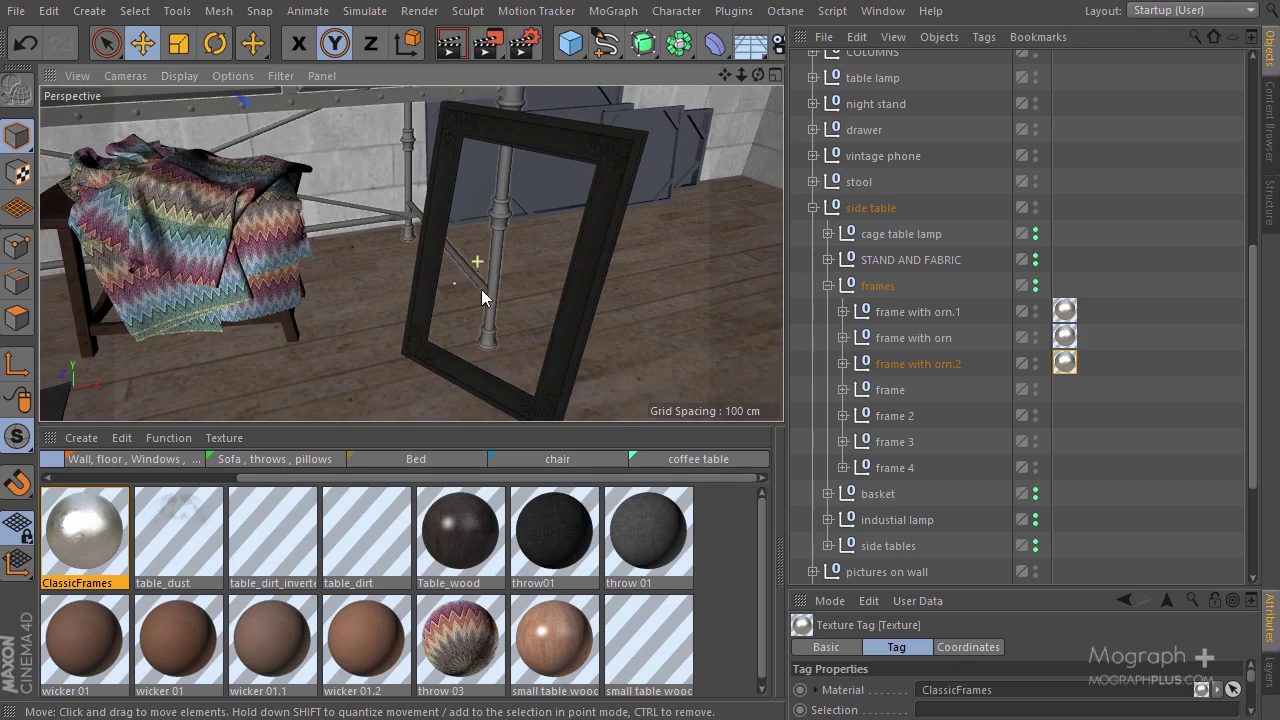
# - Enlarge the 3D view and render a region around the picture frame
pyautogui.moveTo(554, 428); pyautogui.dragTo(550, 505)
pyautogui.keyDown('alt'); pyautogui.moveTo(548, 450); pyautogui.dragTo(445, 340); pyautogui.keyUp('alt')
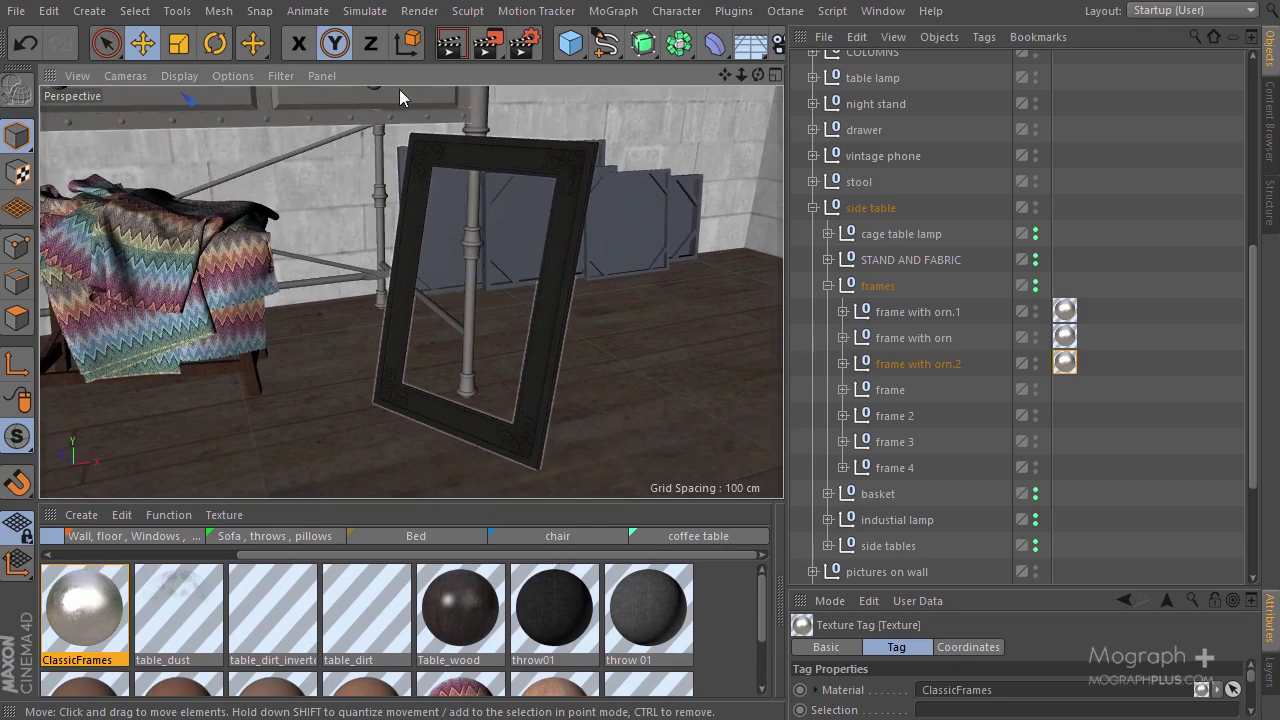
pyautogui.moveTo(484, 45); pyautogui.dragTo(560, 63)
pyautogui.moveTo(643, 127); pyautogui.dragTo(337, 494)
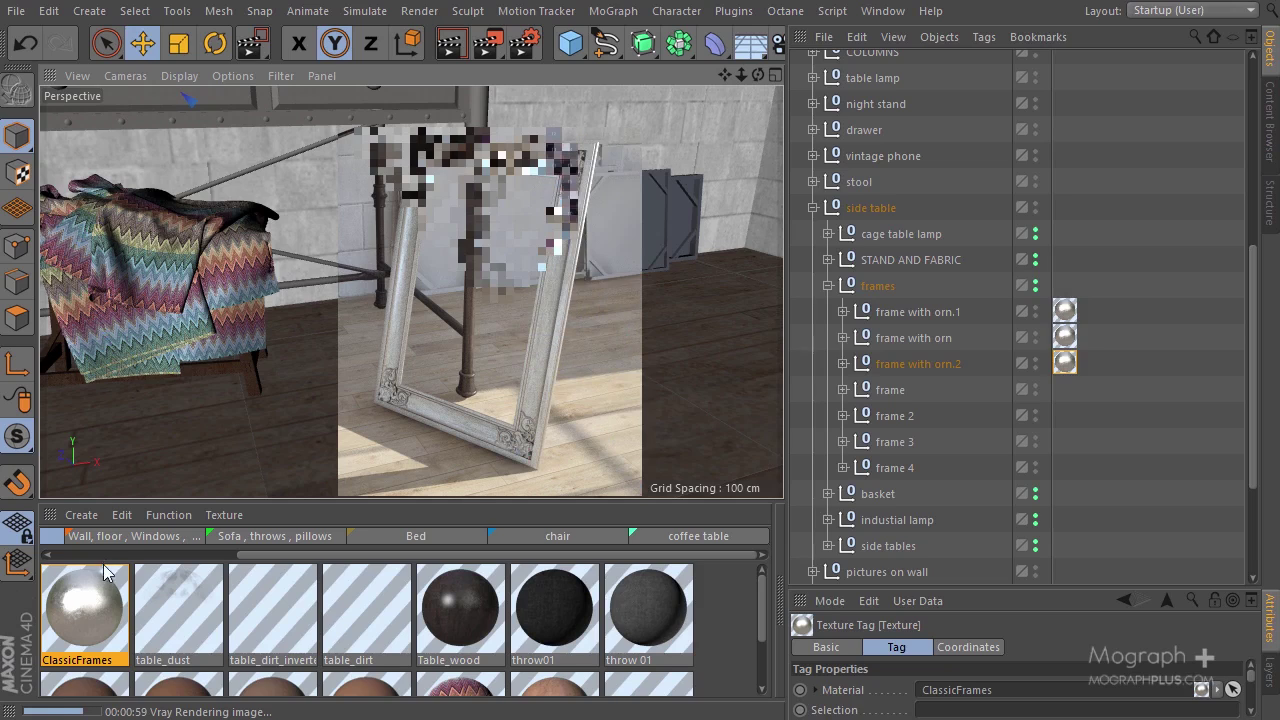
# - Create another VrayBridge Advanced Material in the Material Manager
pyautogui.click(81, 514)
pyautogui.moveTo(120, 572)
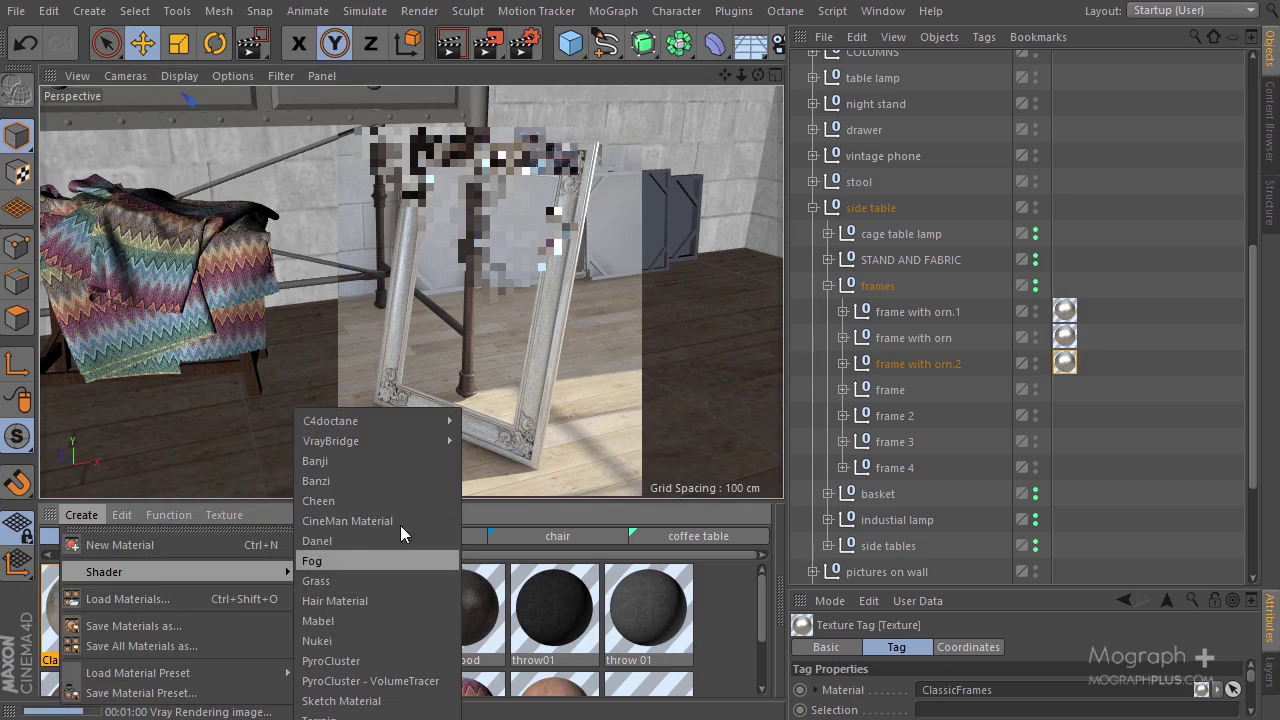
pyautogui.moveTo(441, 443)
pyautogui.click(520, 443)
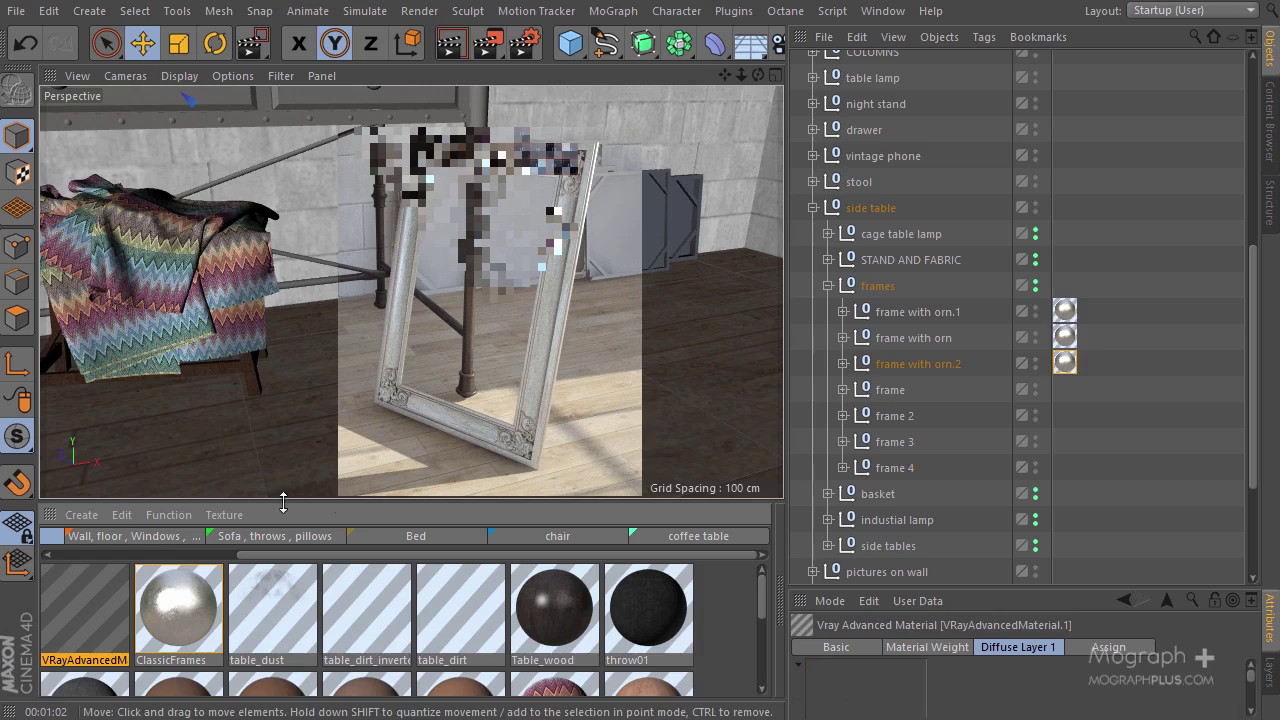
# - Set the new material's Diffuse Layer 1 colour to grey 62/62/62
pyautogui.doubleClick(87, 603)
pyautogui.click(375, 645)
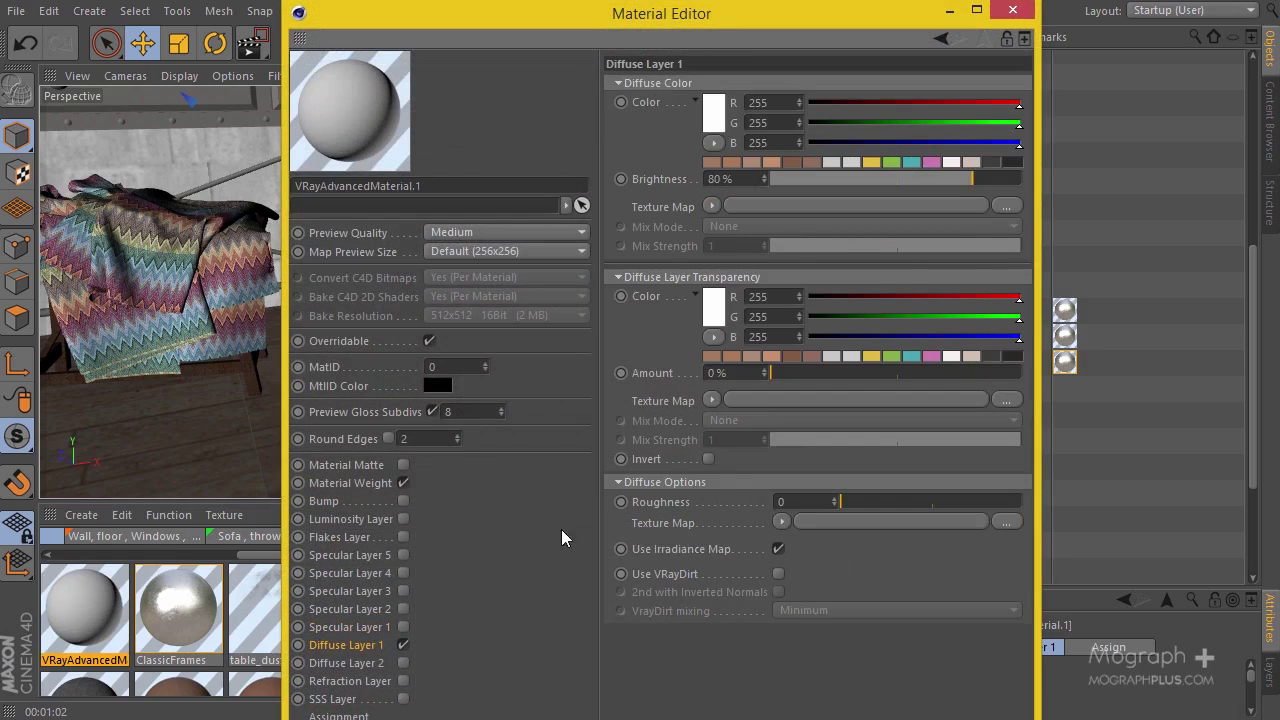
pyautogui.click(990, 162)
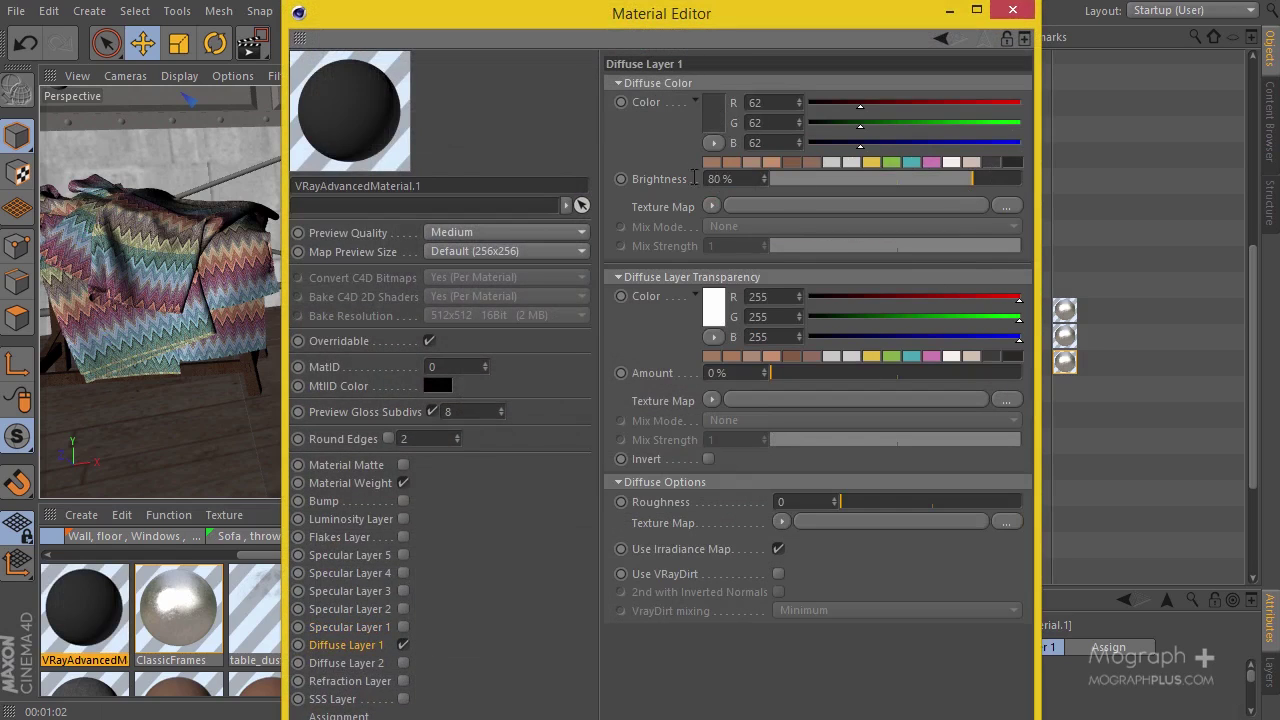
pyautogui.click(718, 114)
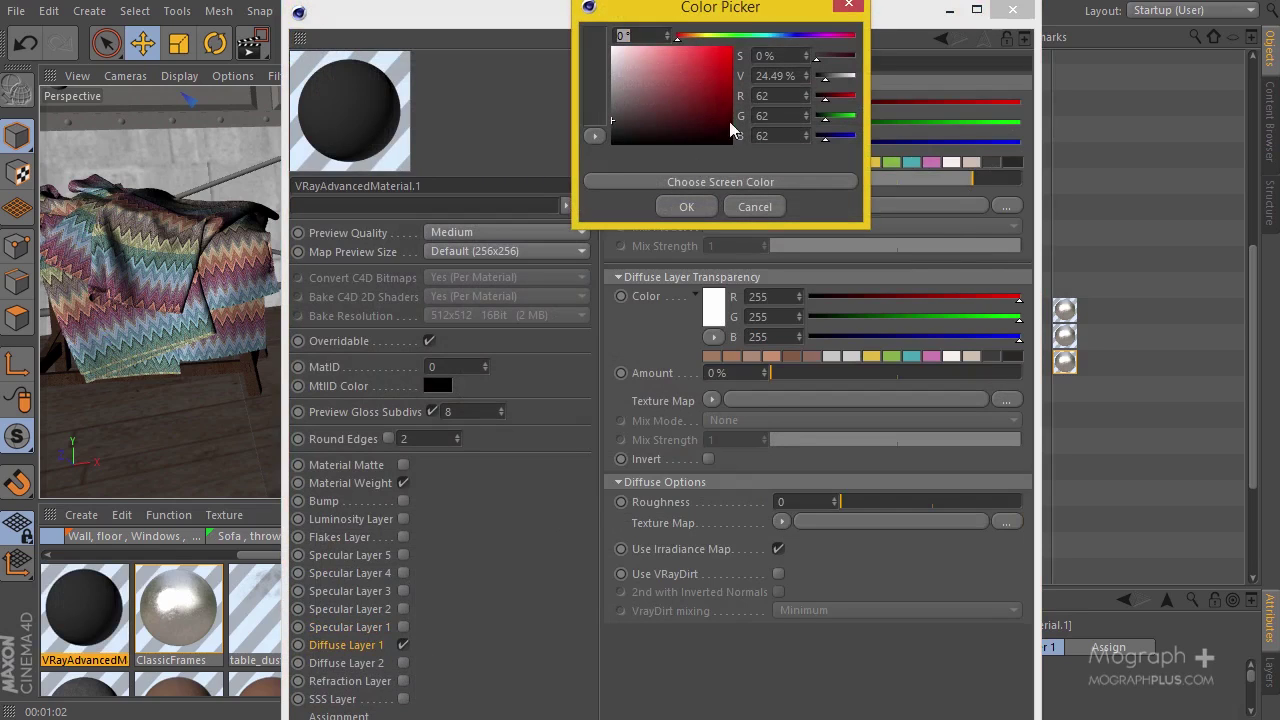
pyautogui.click(686, 207)
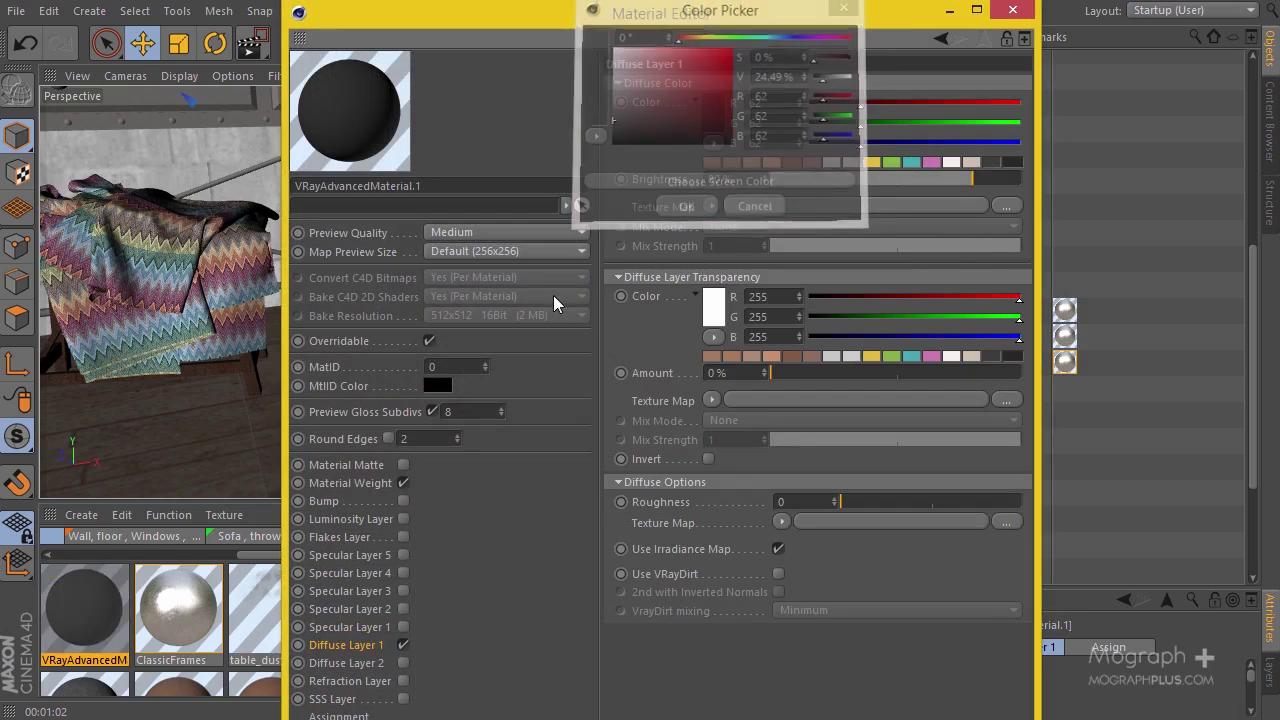
# - Enable Material Weight and load a Vray Shader into its colour map
pyautogui.click(345, 485)
pyautogui.click(712, 92)
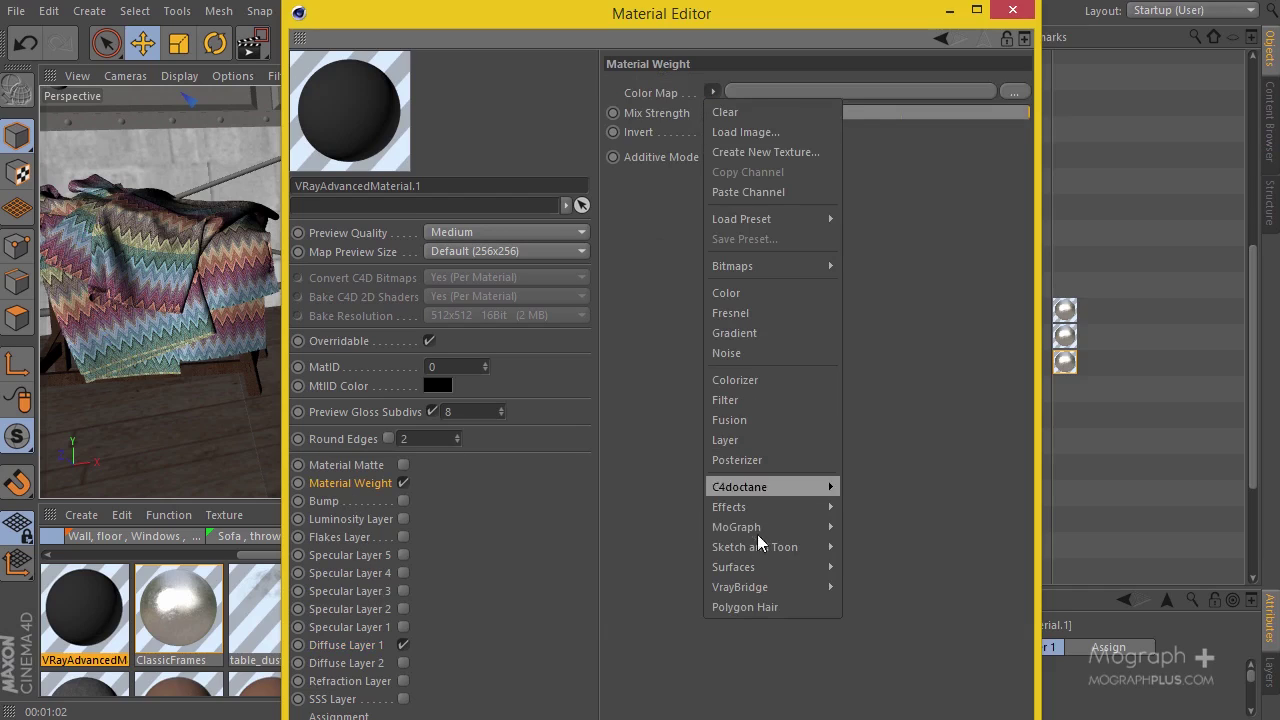
pyautogui.moveTo(770, 587)
pyautogui.click(875, 607)
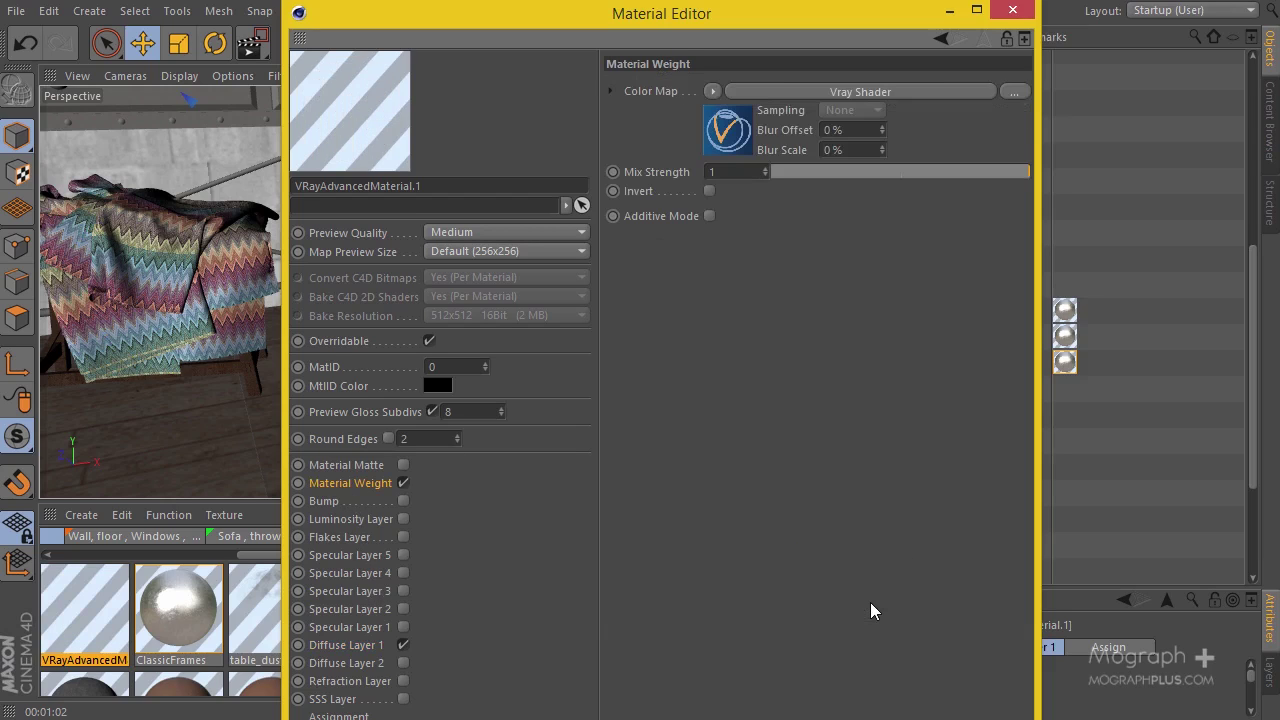
# - Make the Vray Shader a Dirt shader with radius 2 and Consider same object only ticked
pyautogui.click(727, 136)
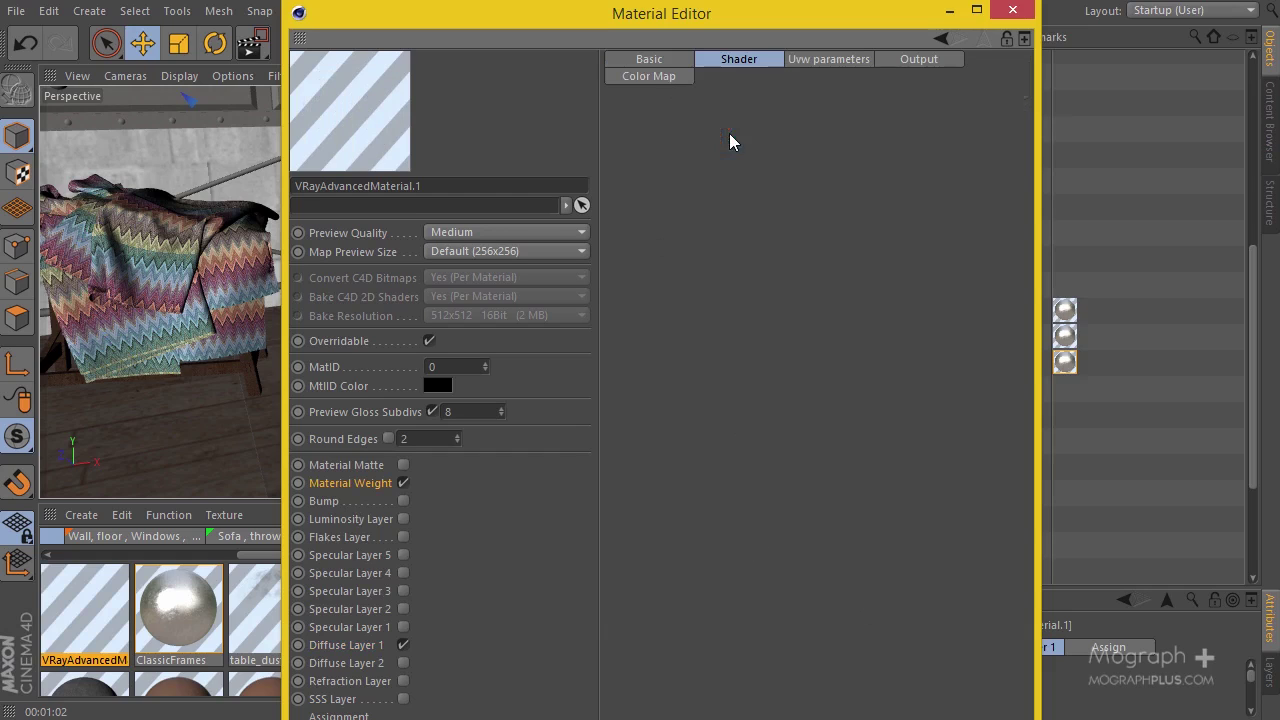
pyautogui.click(802, 262)
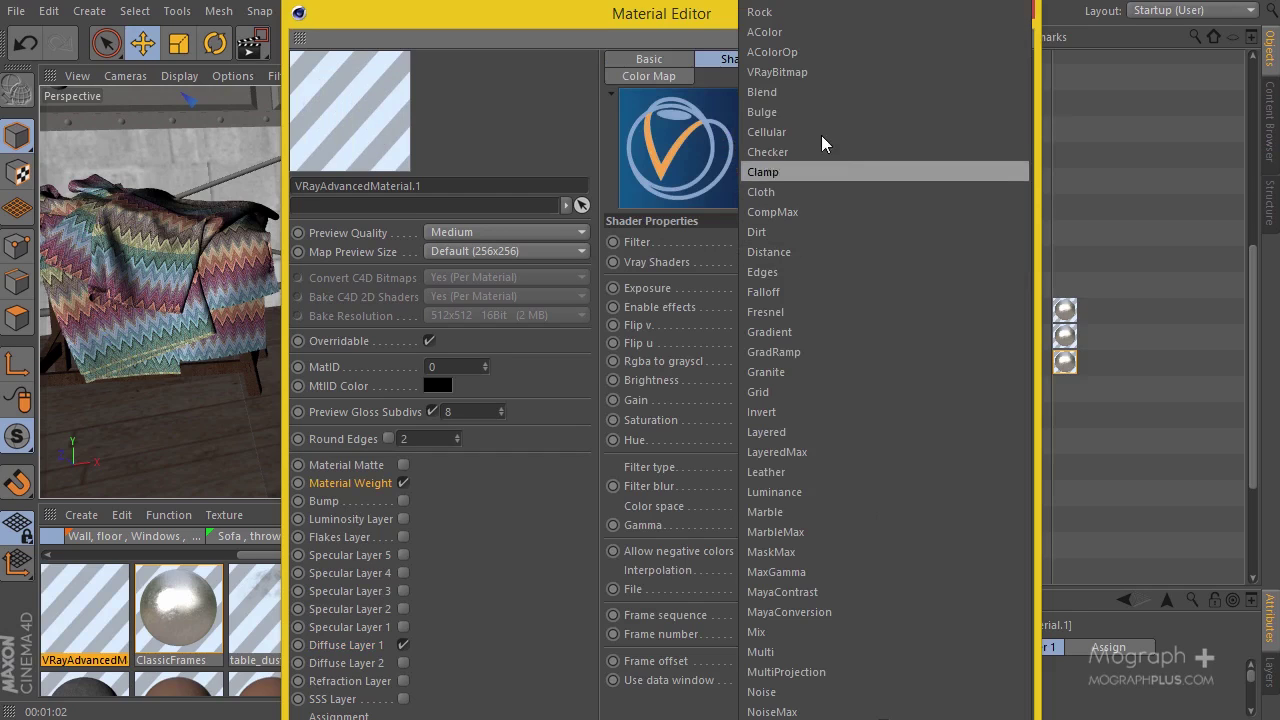
pyautogui.click(790, 241)
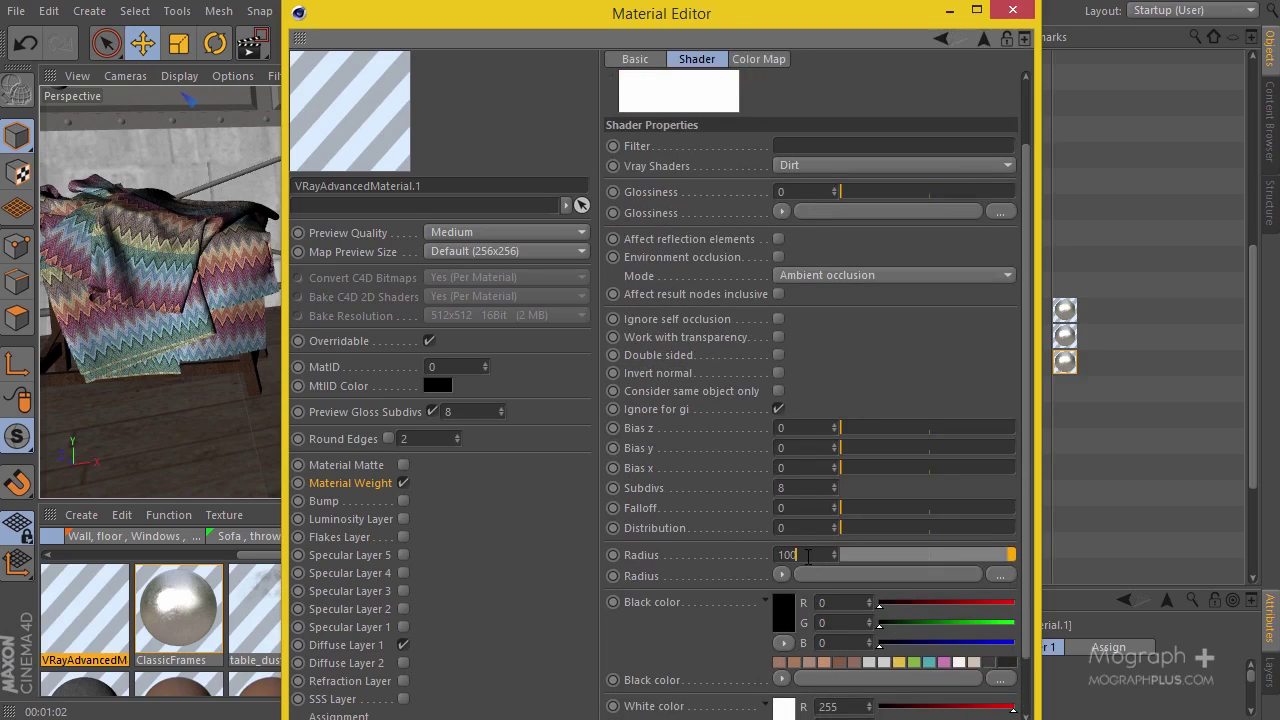
pyautogui.doubleClick(807, 556)
pyautogui.write('2')
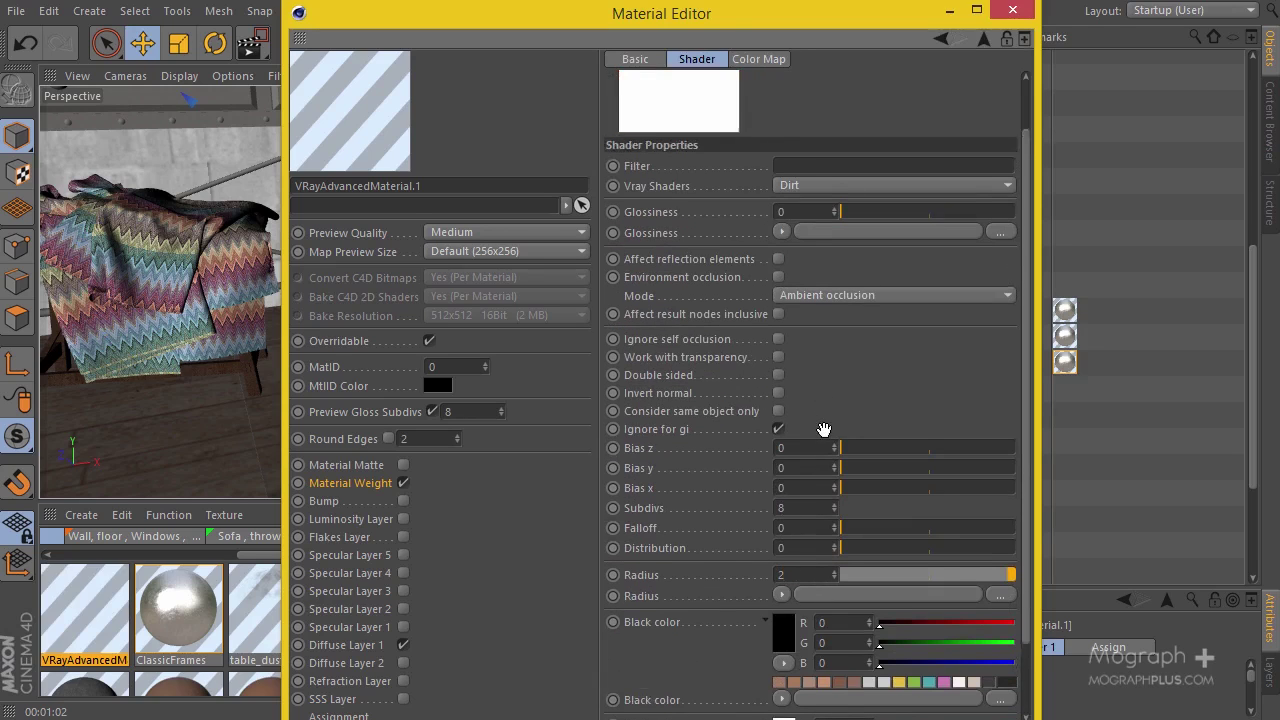
pyautogui.click(778, 488)
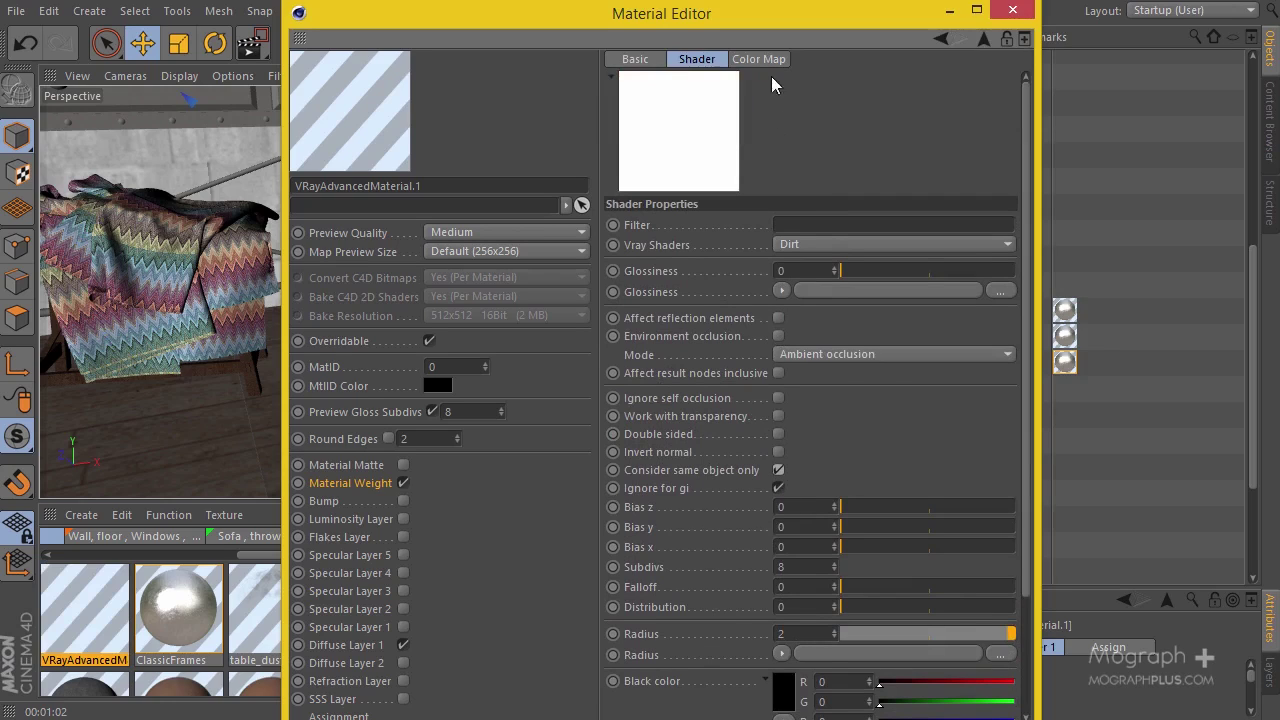
# - Load Dirt07.png into the Dirt shader's Radius slot and close the editor
pyautogui.moveTo(777, 14); pyautogui.dragTo(752, 274)
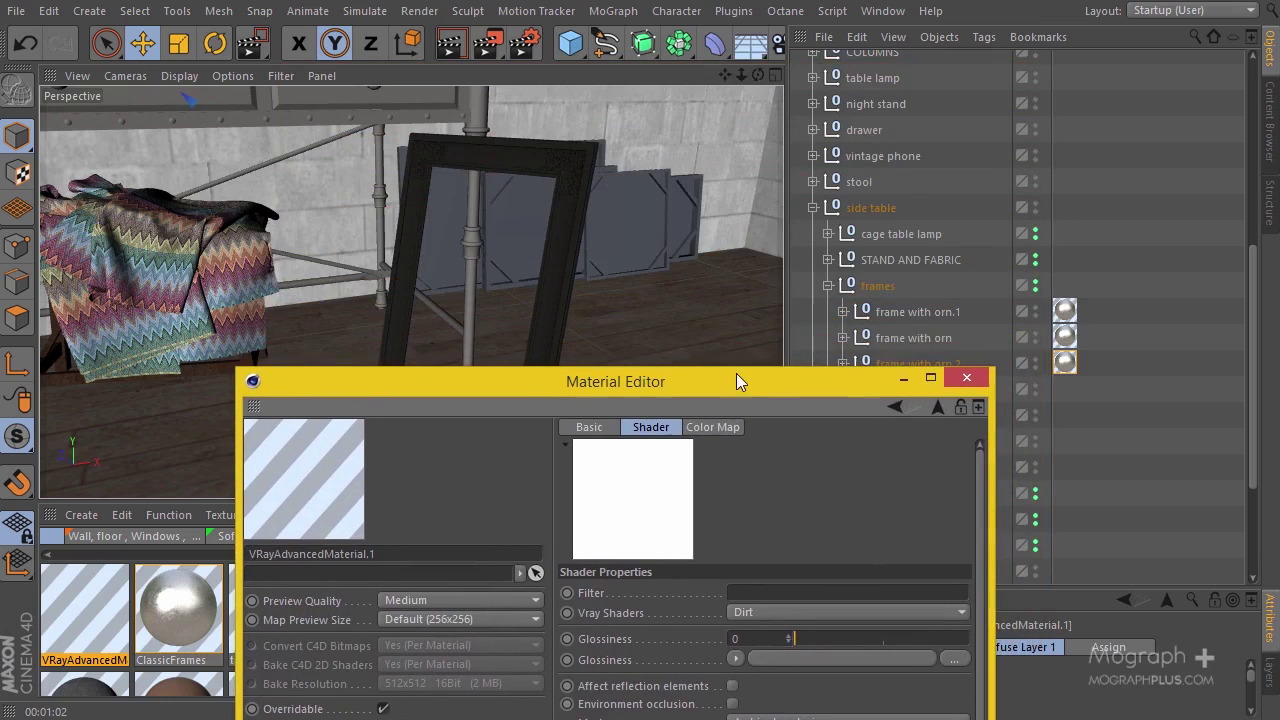
pyautogui.moveTo(736, 373); pyautogui.dragTo(657, 57)
pyautogui.scroll(-3, 710, 470)
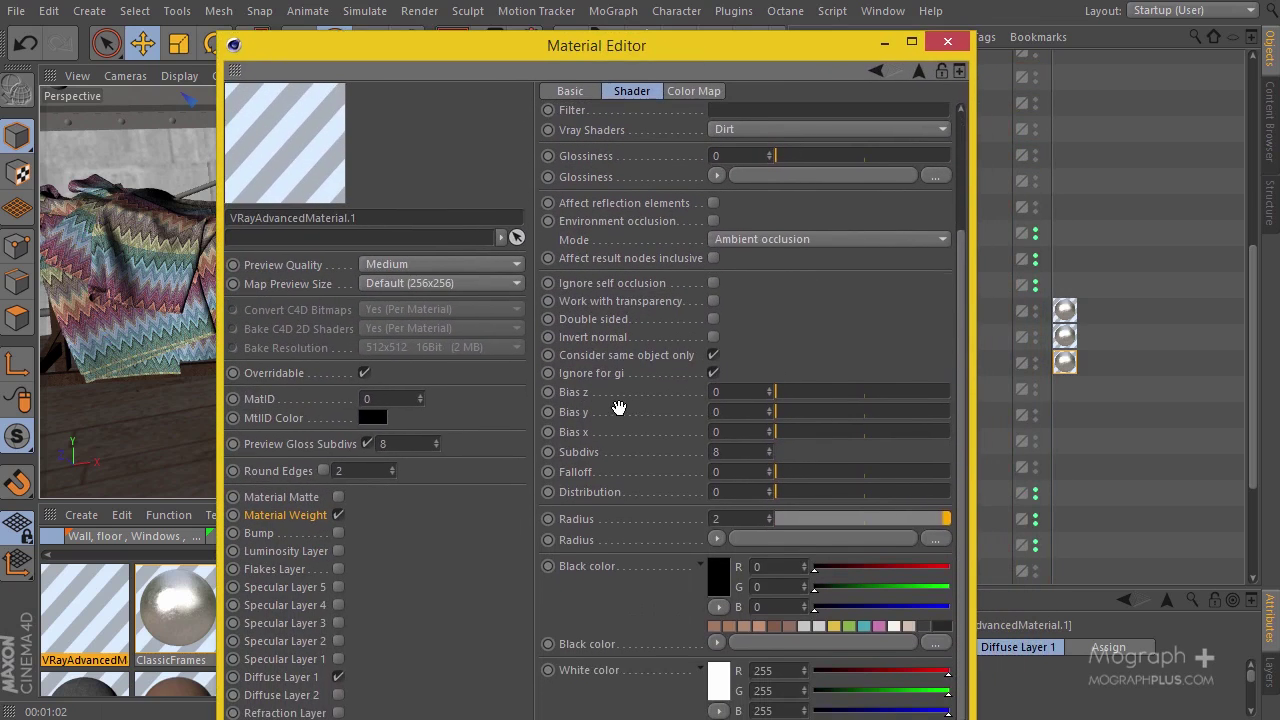
pyautogui.click(766, 540)
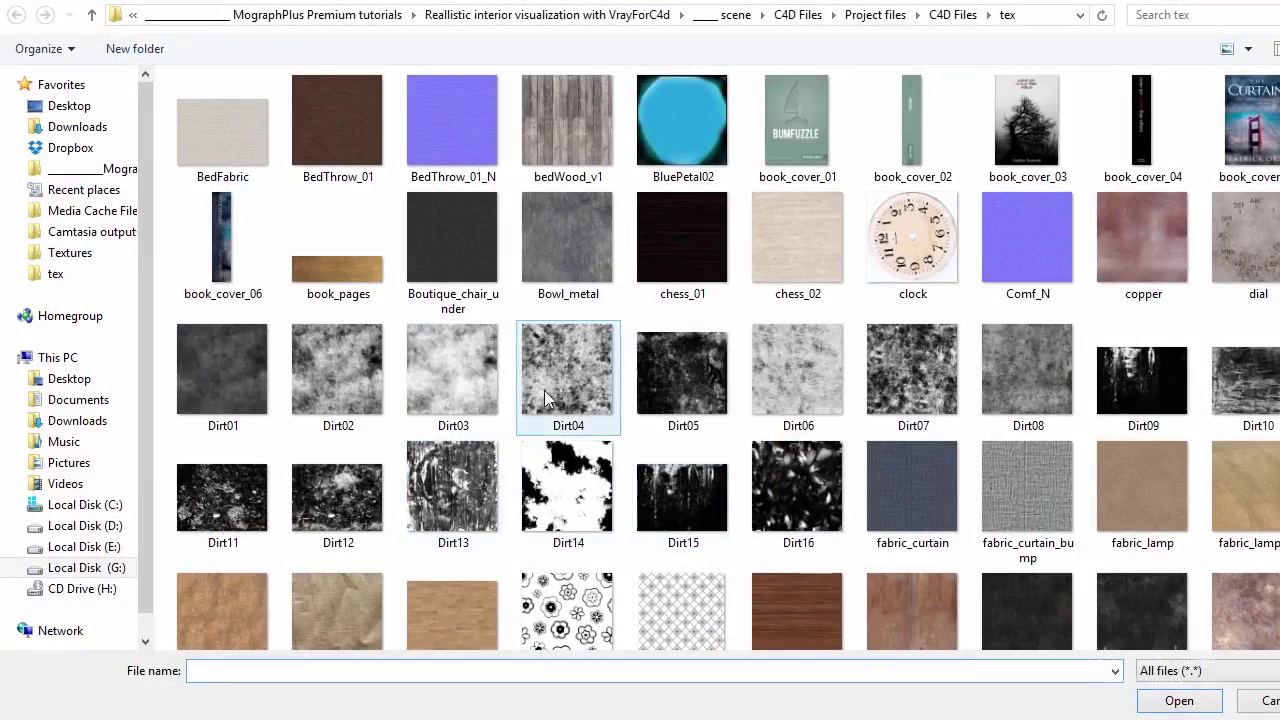
pyautogui.doubleClick(927, 374)
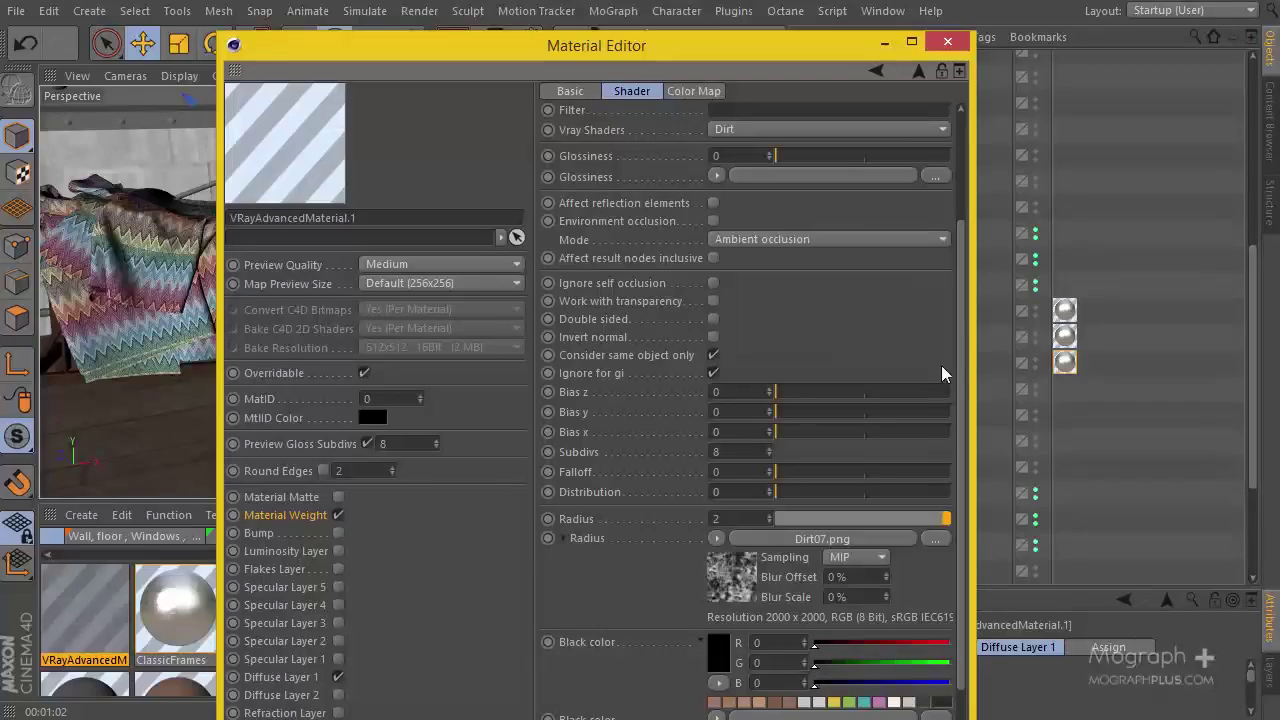
pyautogui.click(944, 43)
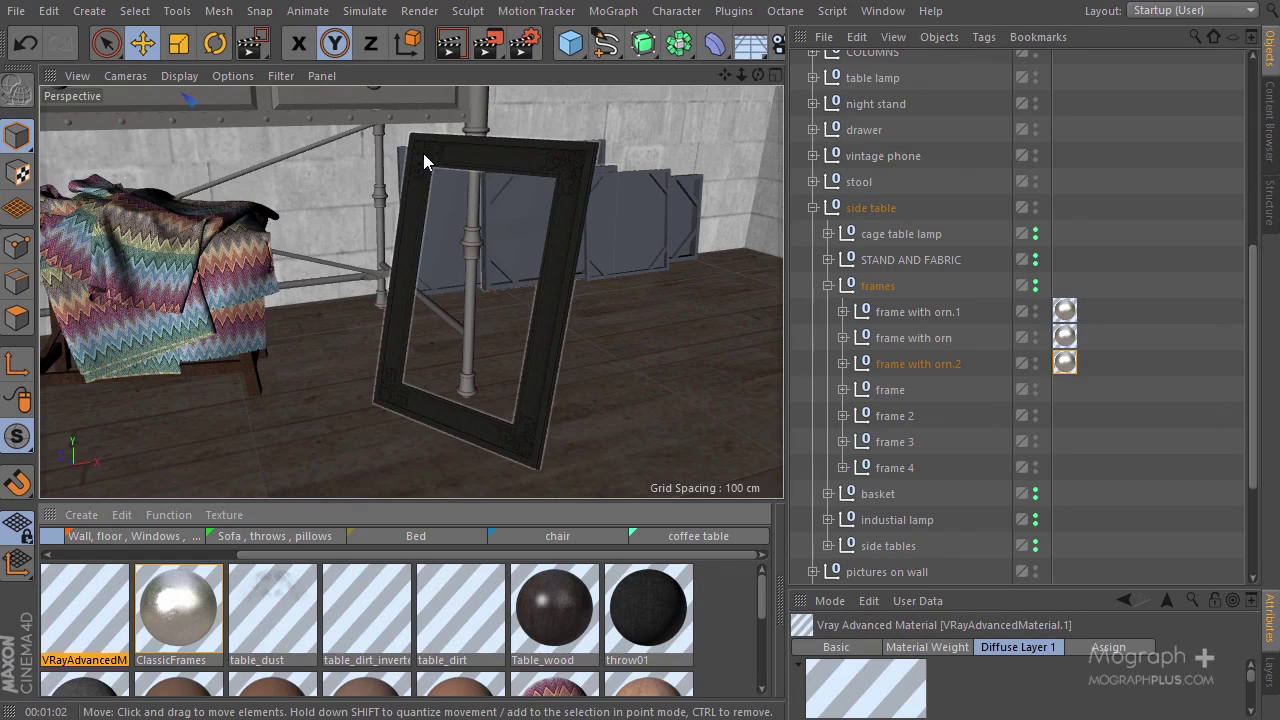
# - Create a standard material 'Mat' with Dirt07.png as its colour texture
pyautogui.click(84, 518)
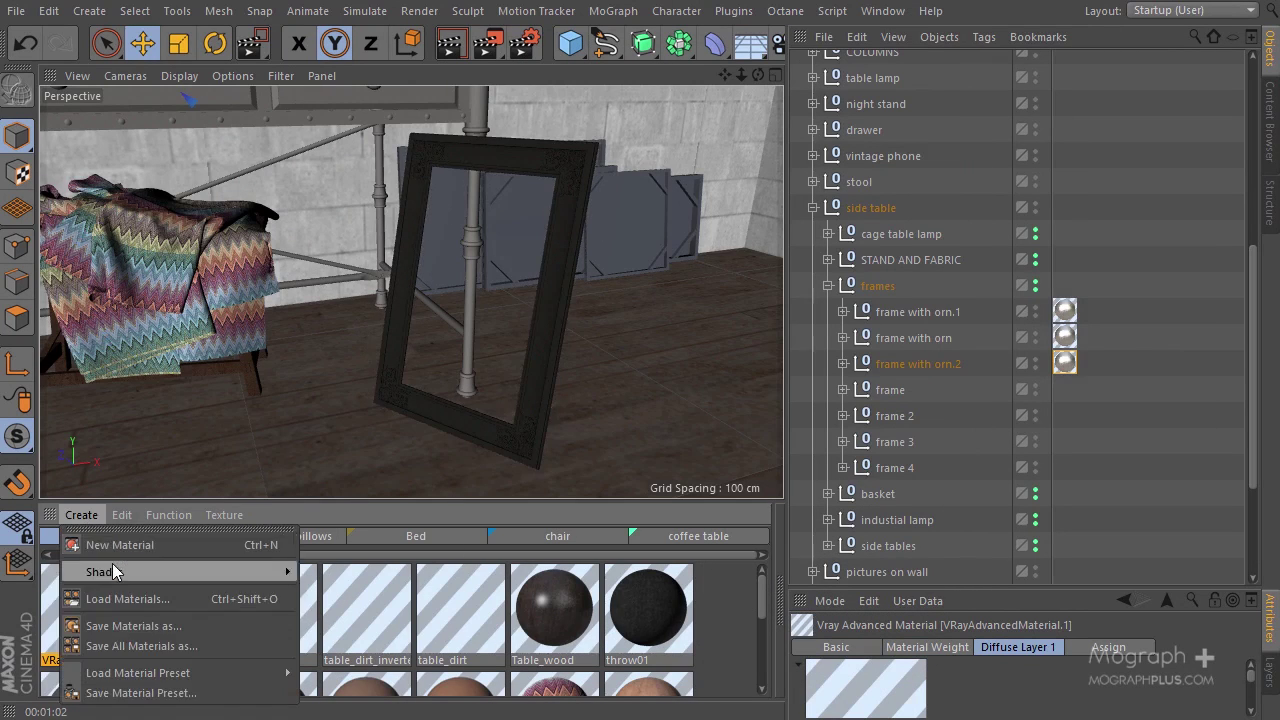
pyautogui.click(110, 545)
pyautogui.doubleClick(80, 580)
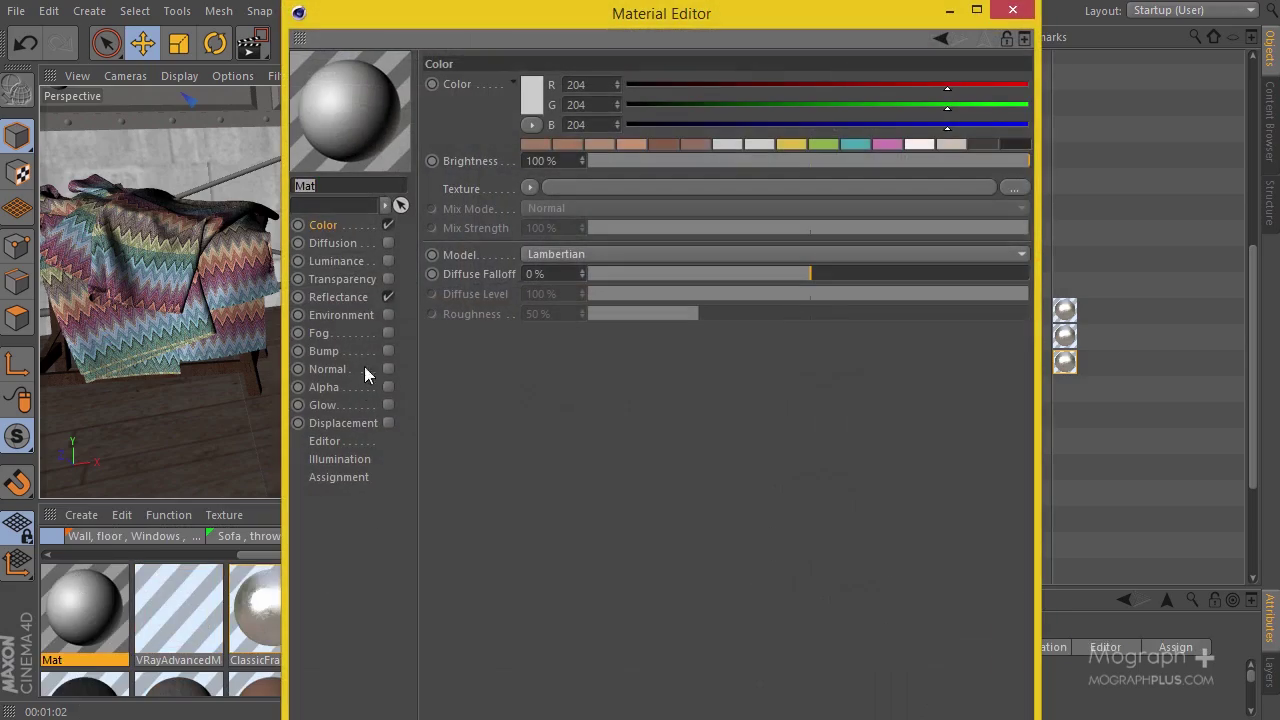
pyautogui.click(1014, 188)
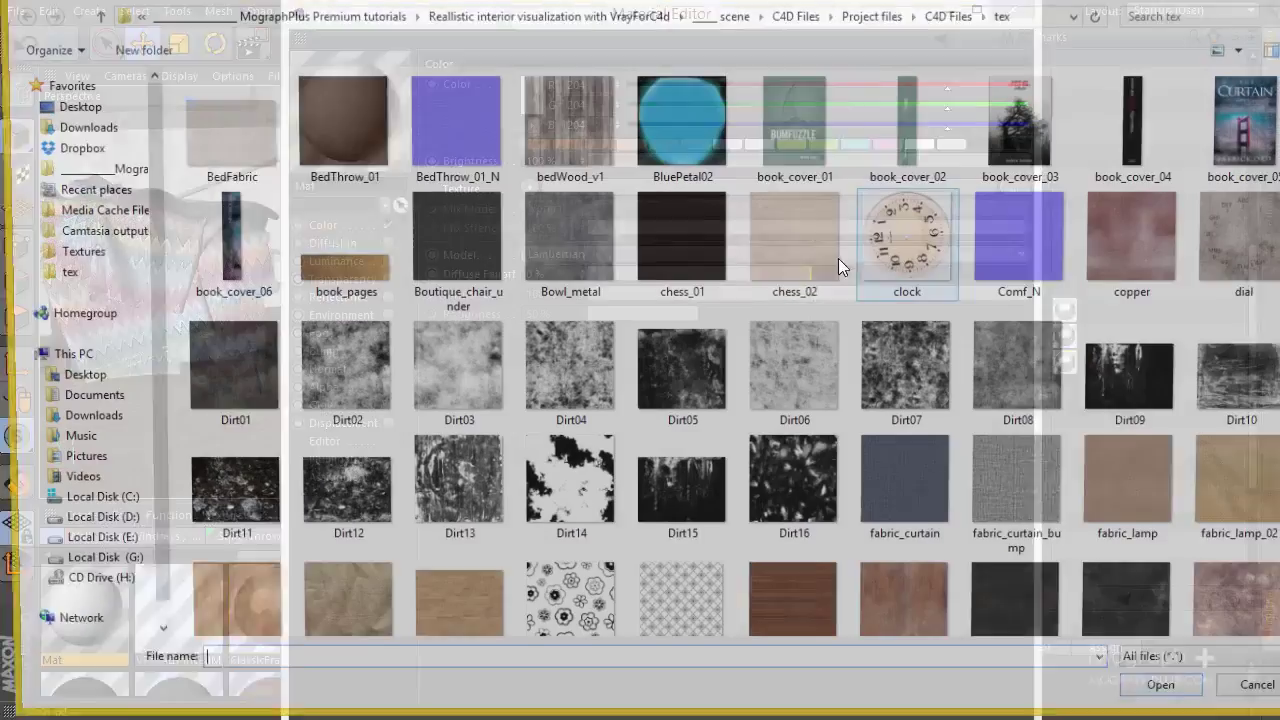
pyautogui.click(683, 360)
pyautogui.doubleClick(900, 383)
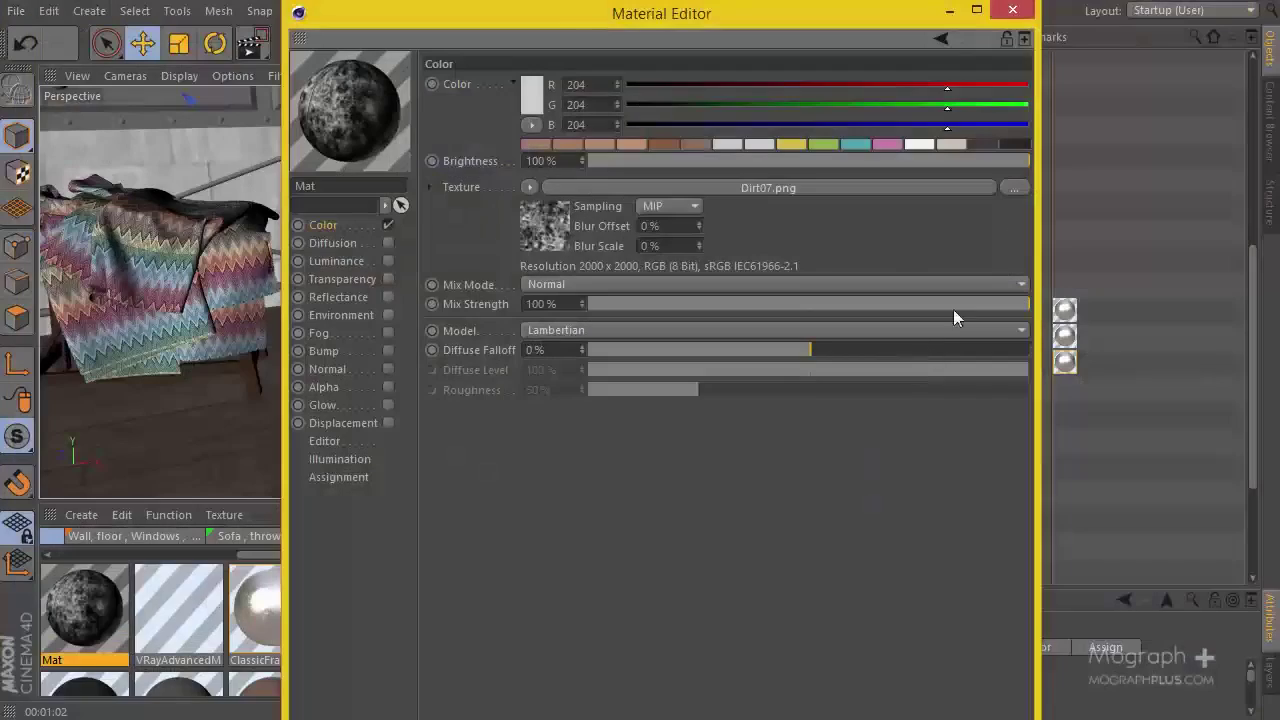
pyautogui.click(1013, 12)
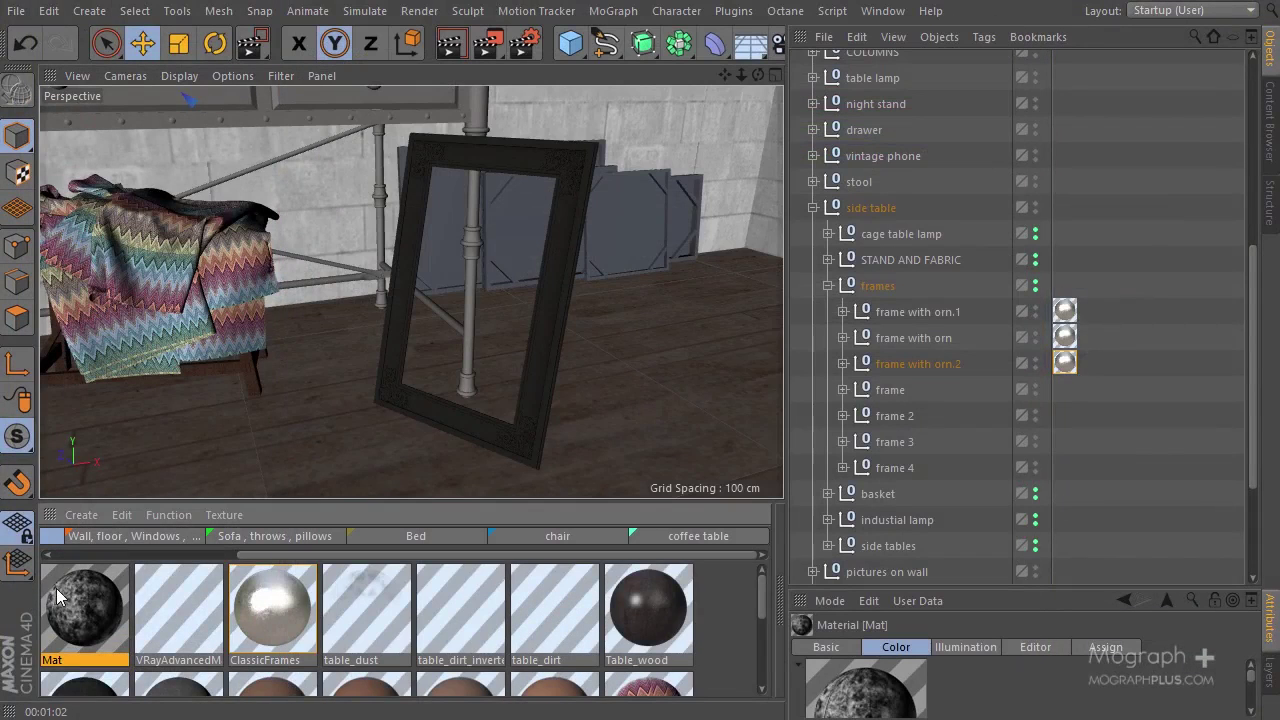
# - Apply Mat to 'frame with orn' and set the tag's projection to Cubic
pyautogui.moveTo(1040, 343); pyautogui.dragTo(892, 340)
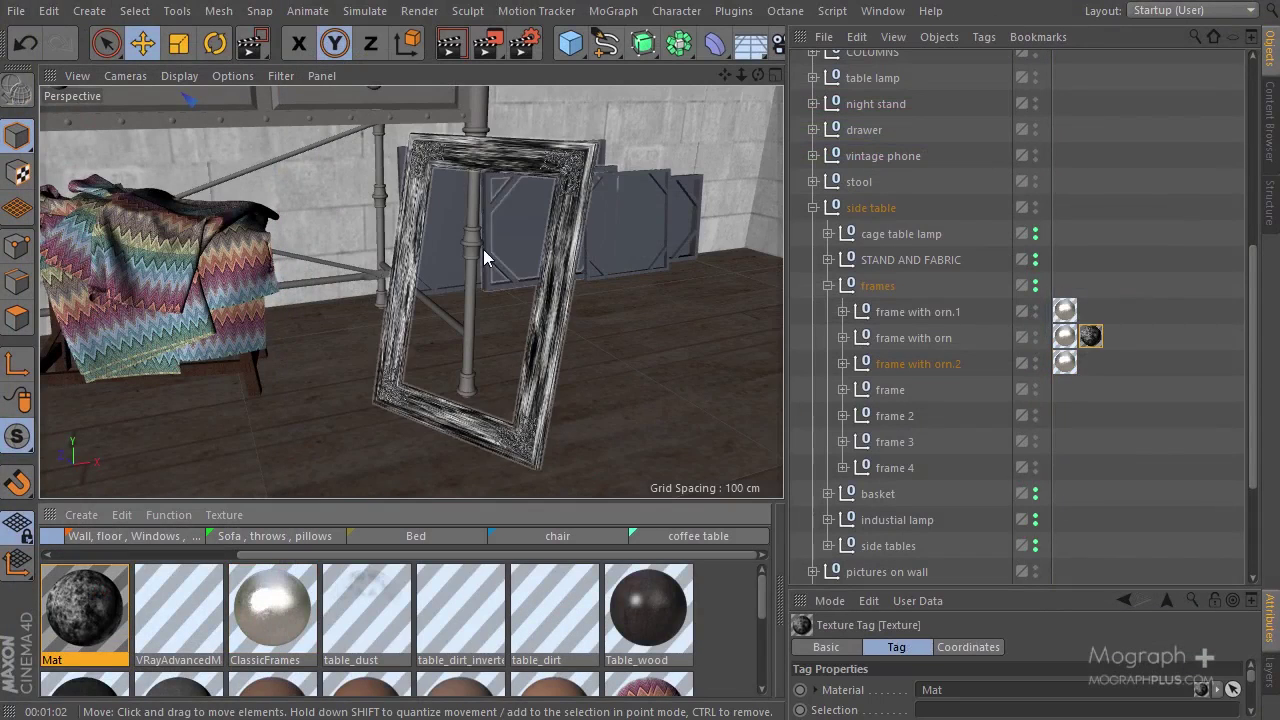
pyautogui.scroll(5, 478, 251)
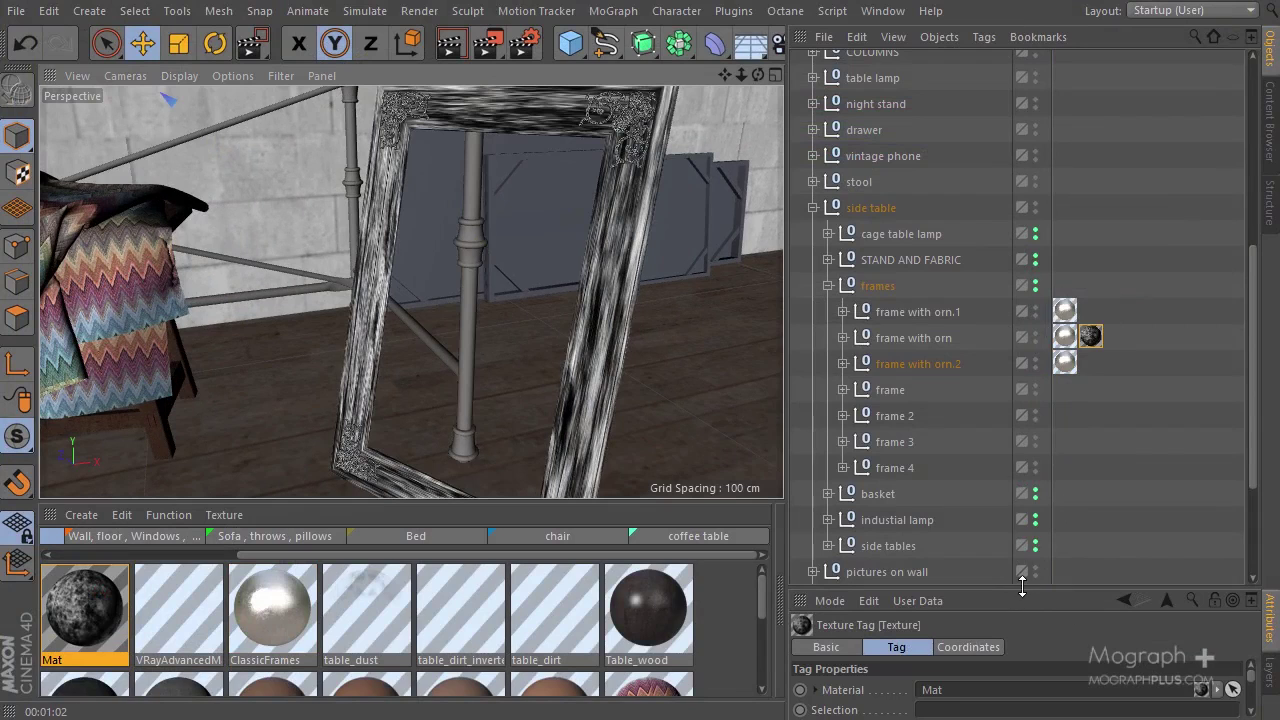
pyautogui.moveTo(1021, 588); pyautogui.dragTo(1021, 450)
pyautogui.keyDown('alt'); pyautogui.moveTo(440, 385); pyautogui.dragTo(594, 374); pyautogui.keyUp('alt')
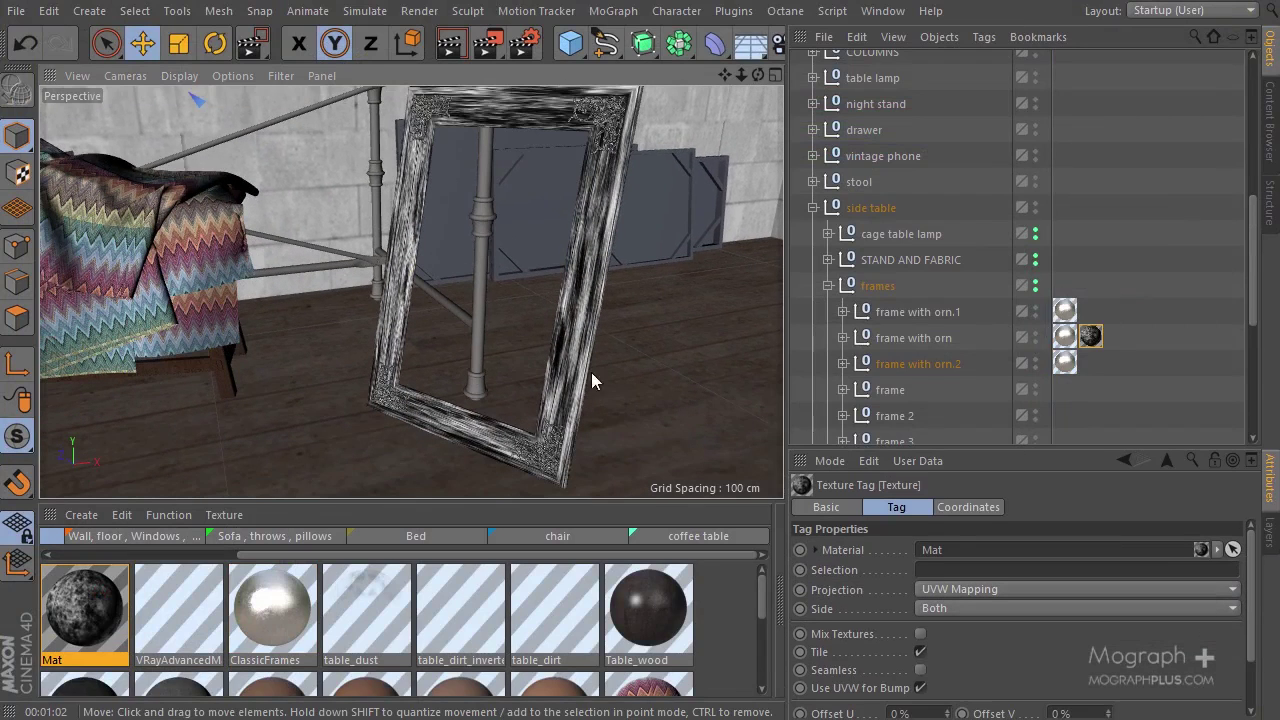
pyautogui.click(955, 589)
pyautogui.click(960, 470)
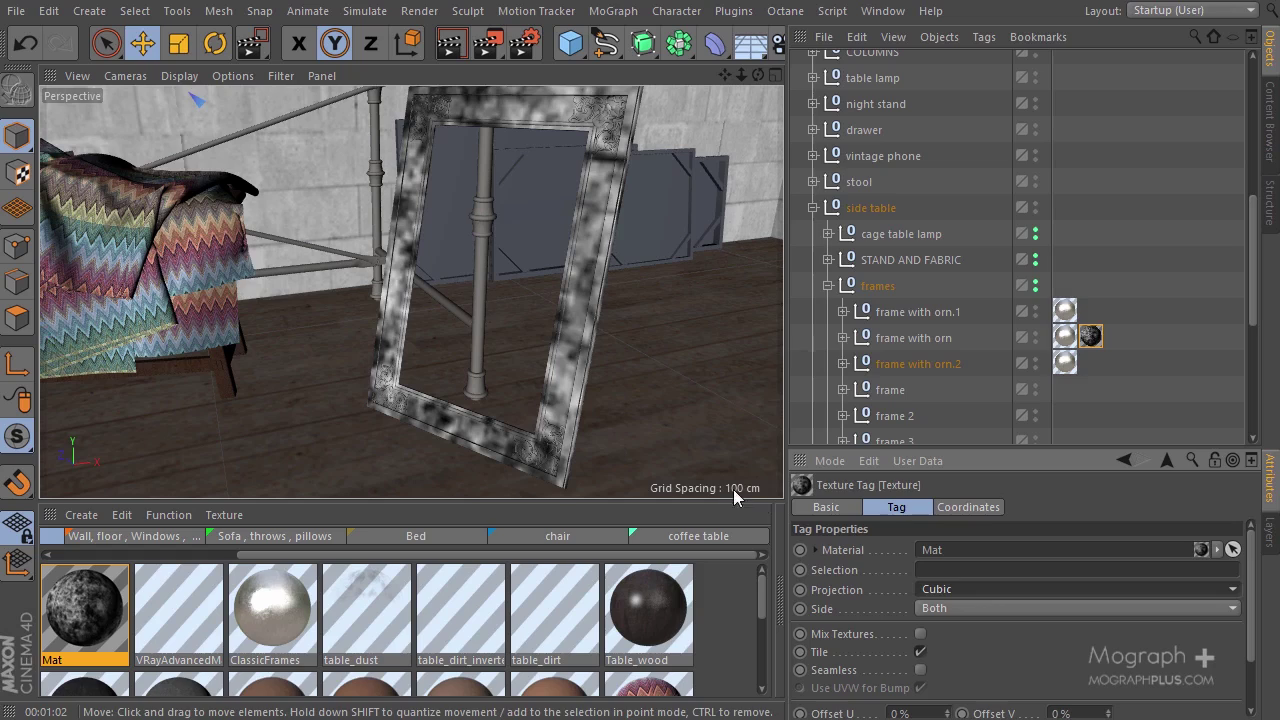
# - Set the tag's Length U and V to 25%, then put VRayAdvancedMaterial onto the tag
pyautogui.scroll(-2, 928, 556)
pyautogui.doubleClick(912, 669)
pyautogui.write('50')
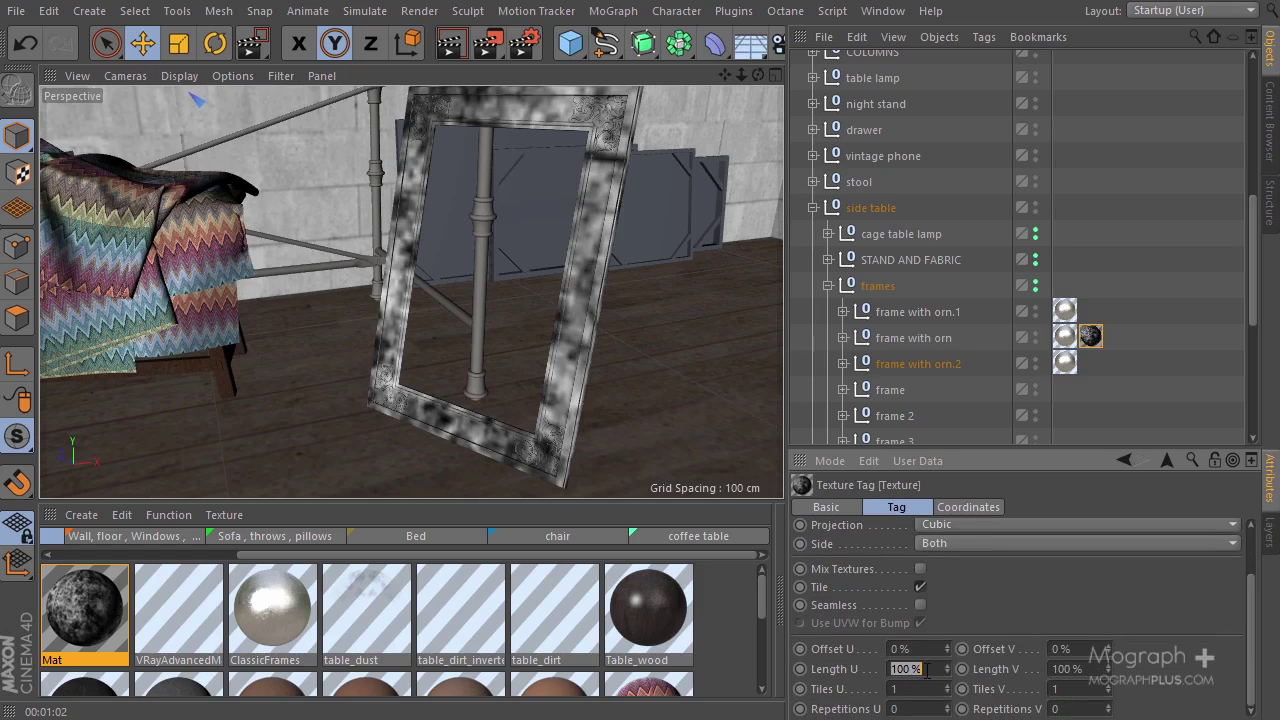
pyautogui.doubleClick(1068, 669)
pyautogui.write('50')
pyautogui.press('Return')
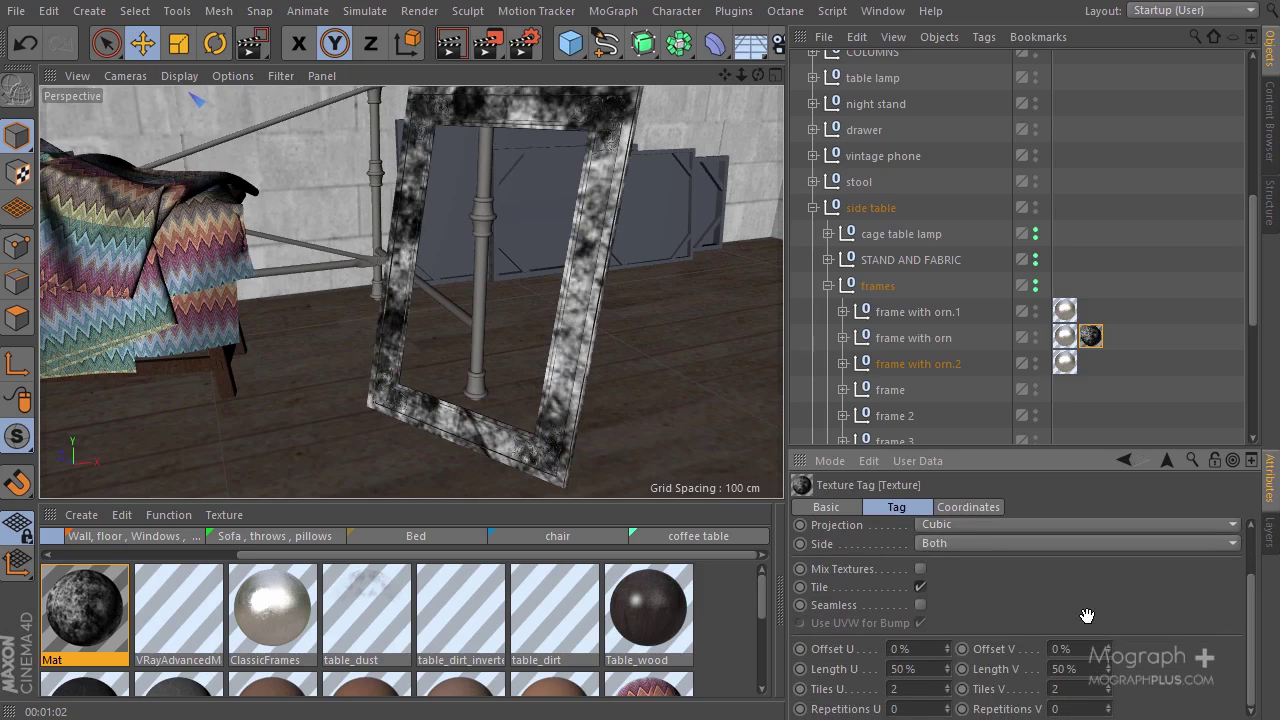
pyautogui.doubleClick(890, 669)
pyautogui.write('25')
pyautogui.press('Tab')
pyautogui.write('25')
pyautogui.press('Return')
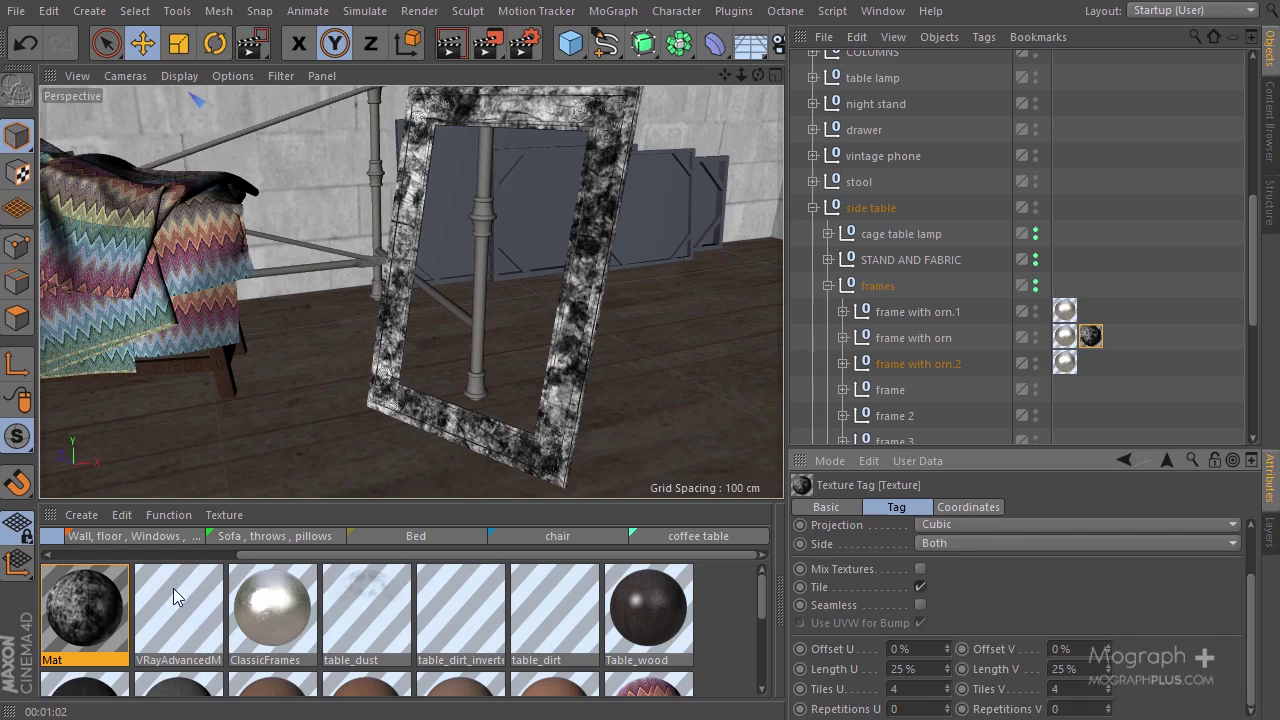
pyautogui.moveTo(193, 597); pyautogui.dragTo(1092, 364)
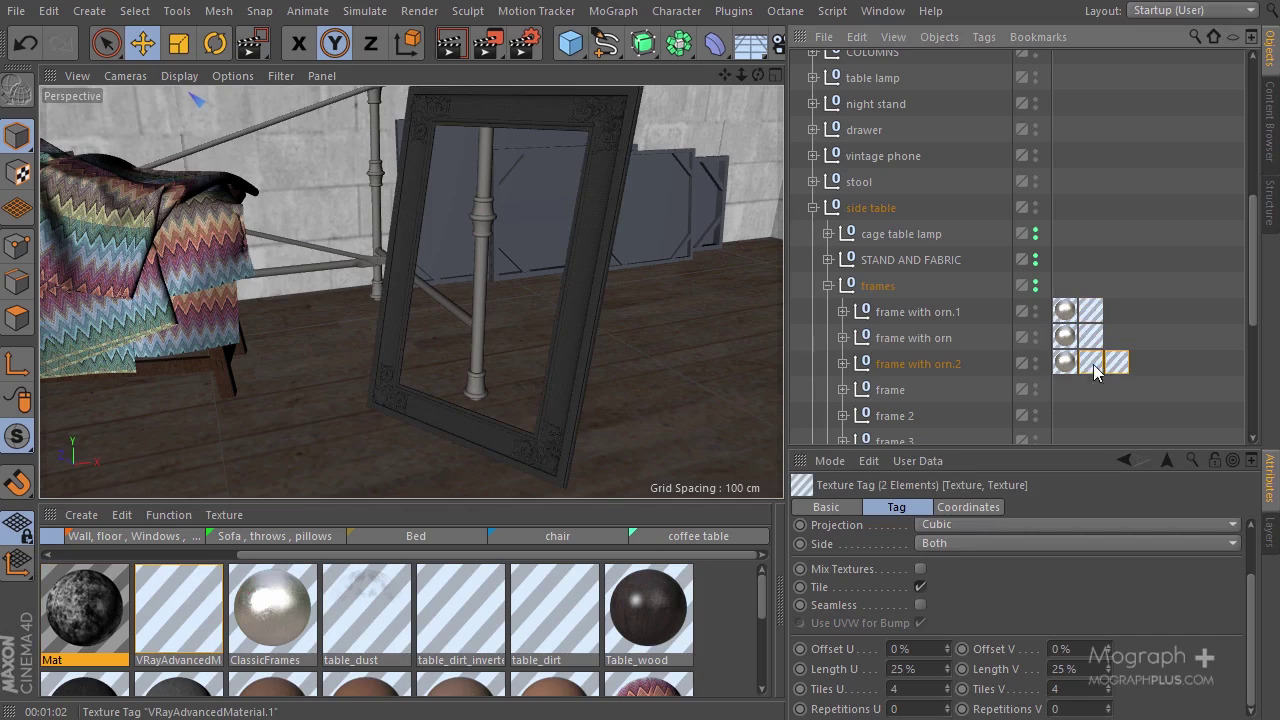
# - Delete the extra texture tag on 'frame with orn.2' and the unused Mat material
pyautogui.click(1116, 363)
pyautogui.press('Delete')
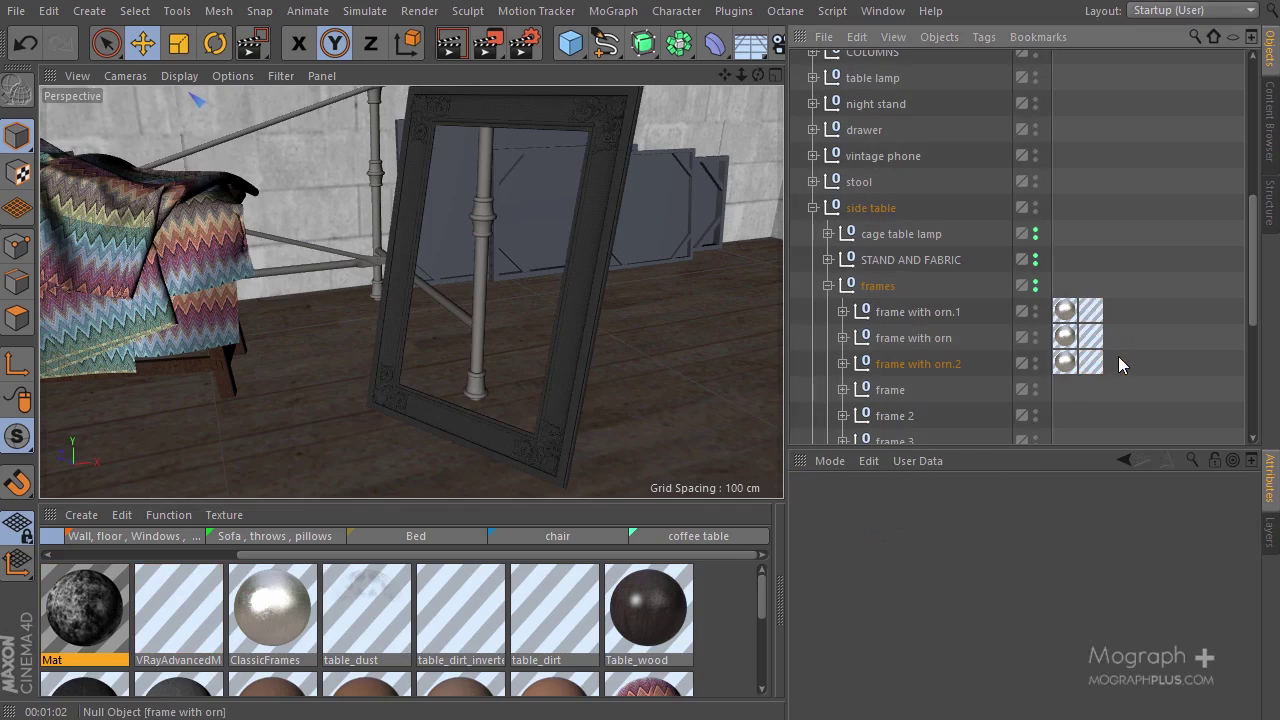
pyautogui.moveTo(1123, 303); pyautogui.dragTo(1090, 385)
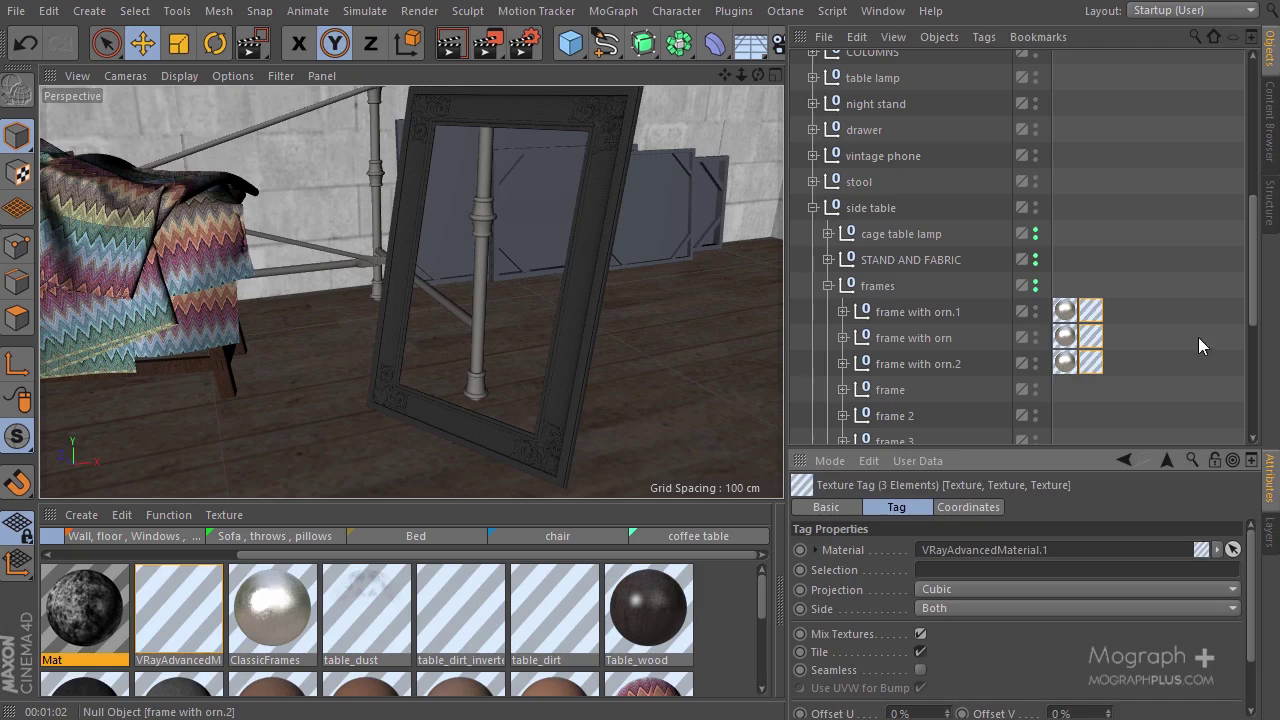
pyautogui.click(1208, 396)
pyautogui.click(74, 592)
pyautogui.press('Delete')
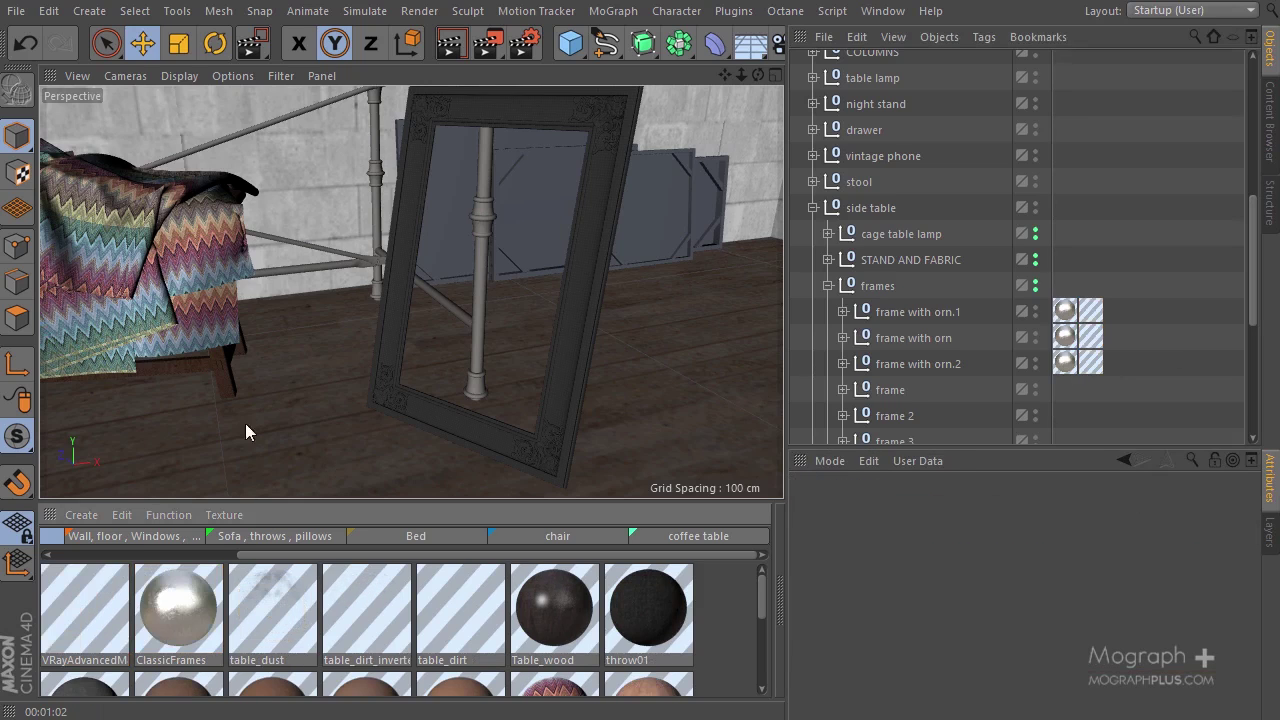
# - Save the scene and choose Render Region from the render flyout
pyautogui.keyDown('alt'); pyautogui.moveTo(348, 387); pyautogui.dragTo(357, 309); pyautogui.keyUp('alt')
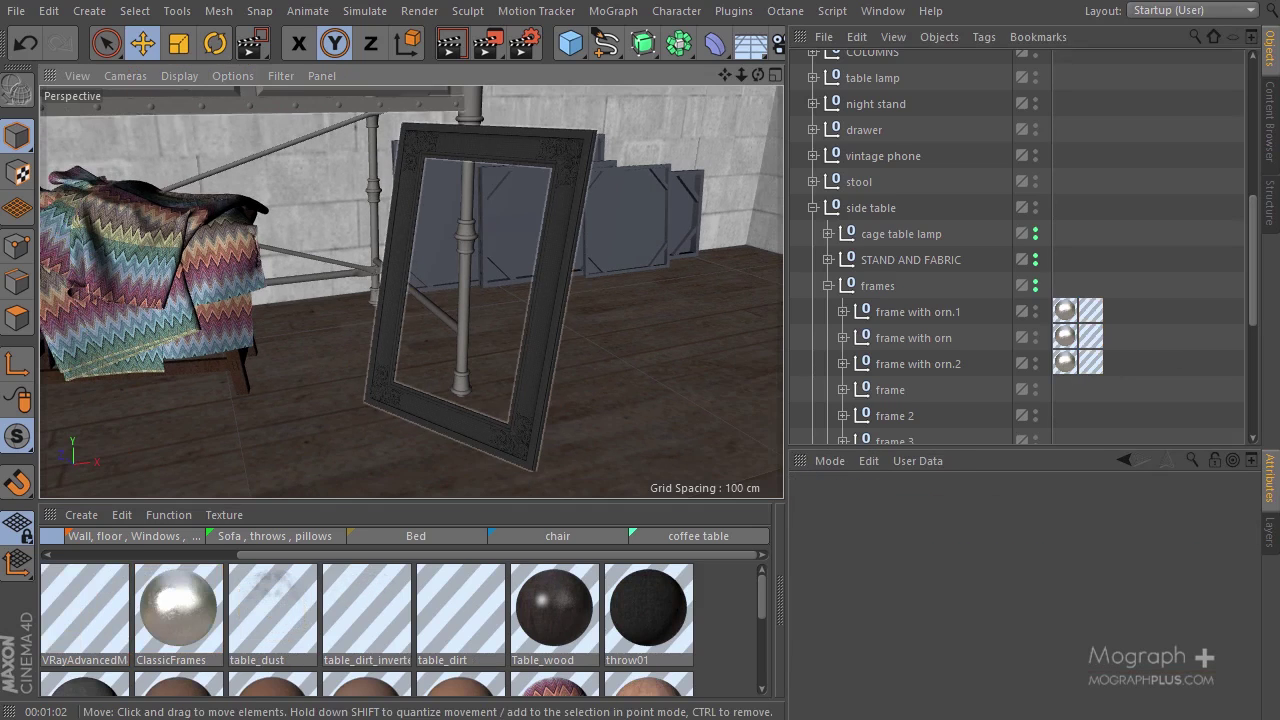
pyautogui.click(31, 10)
pyautogui.click(60, 174)
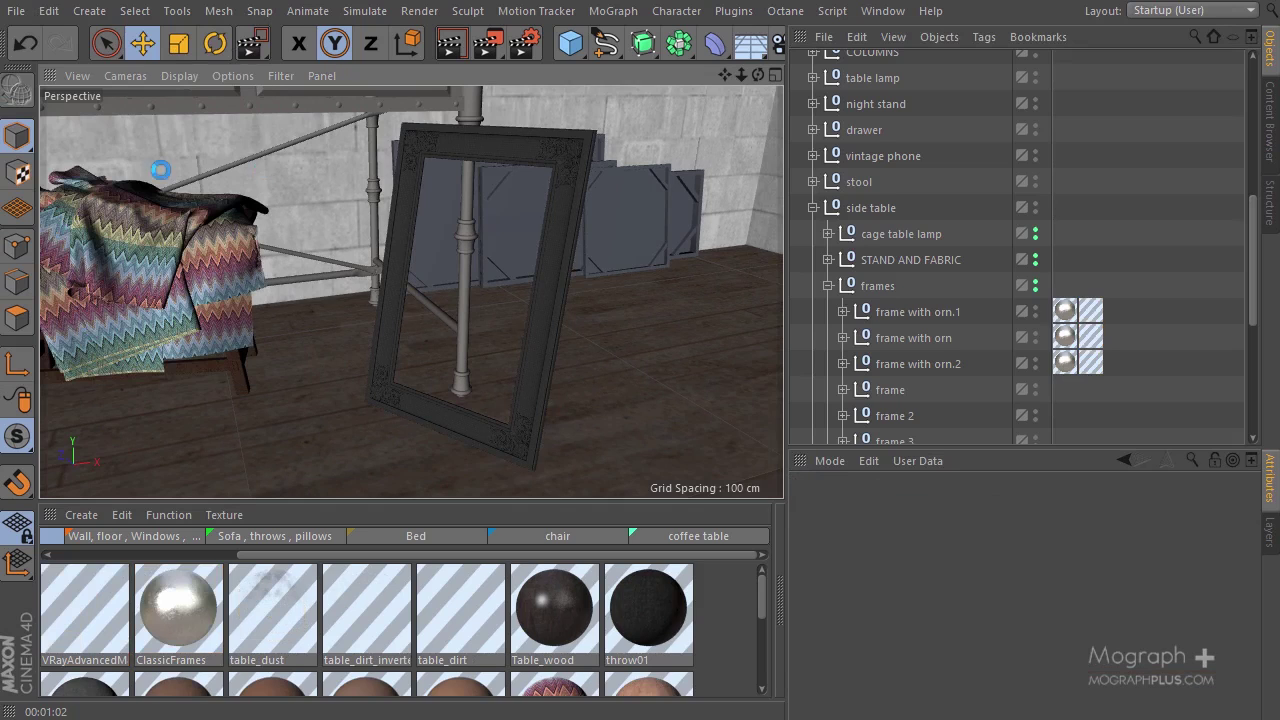
pyautogui.moveTo(488, 42); pyautogui.dragTo(570, 69)
# - Drag a V-Ray render region over the ornate frame to preview its aged silver finish
pyautogui.moveTo(624, 110); pyautogui.dragTo(324, 487)
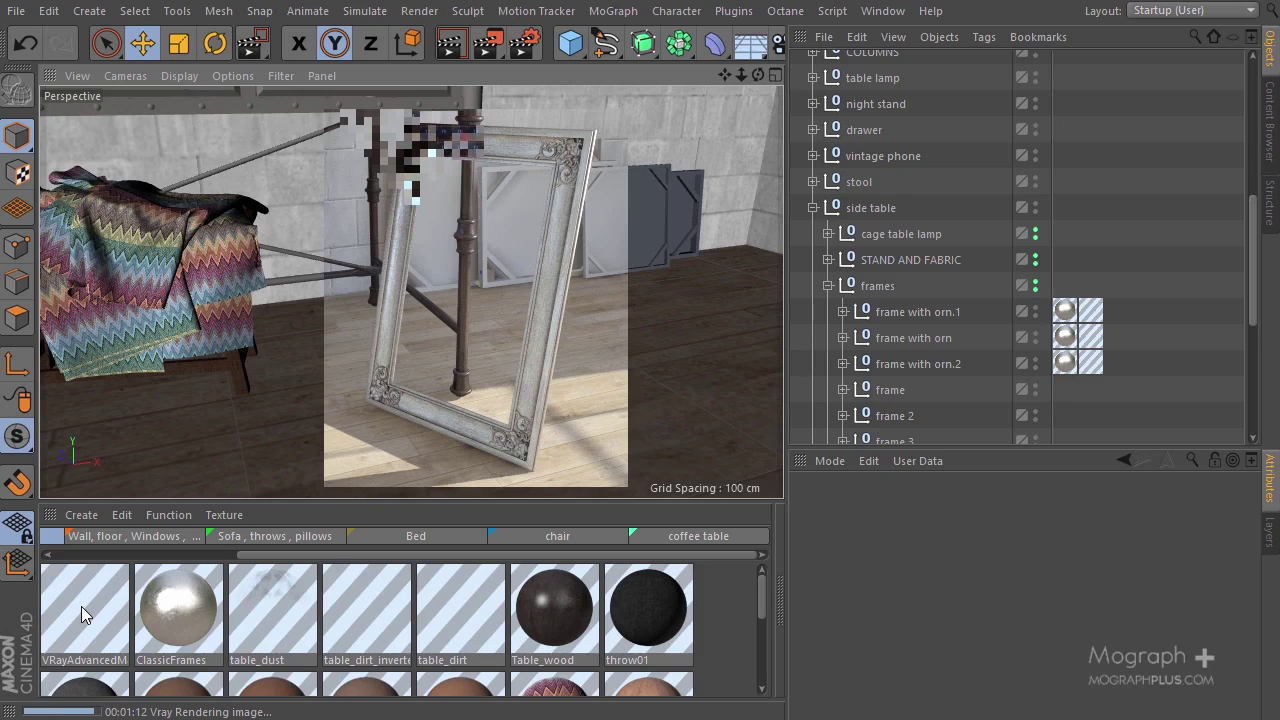
pyautogui.rightClick(358, 262)
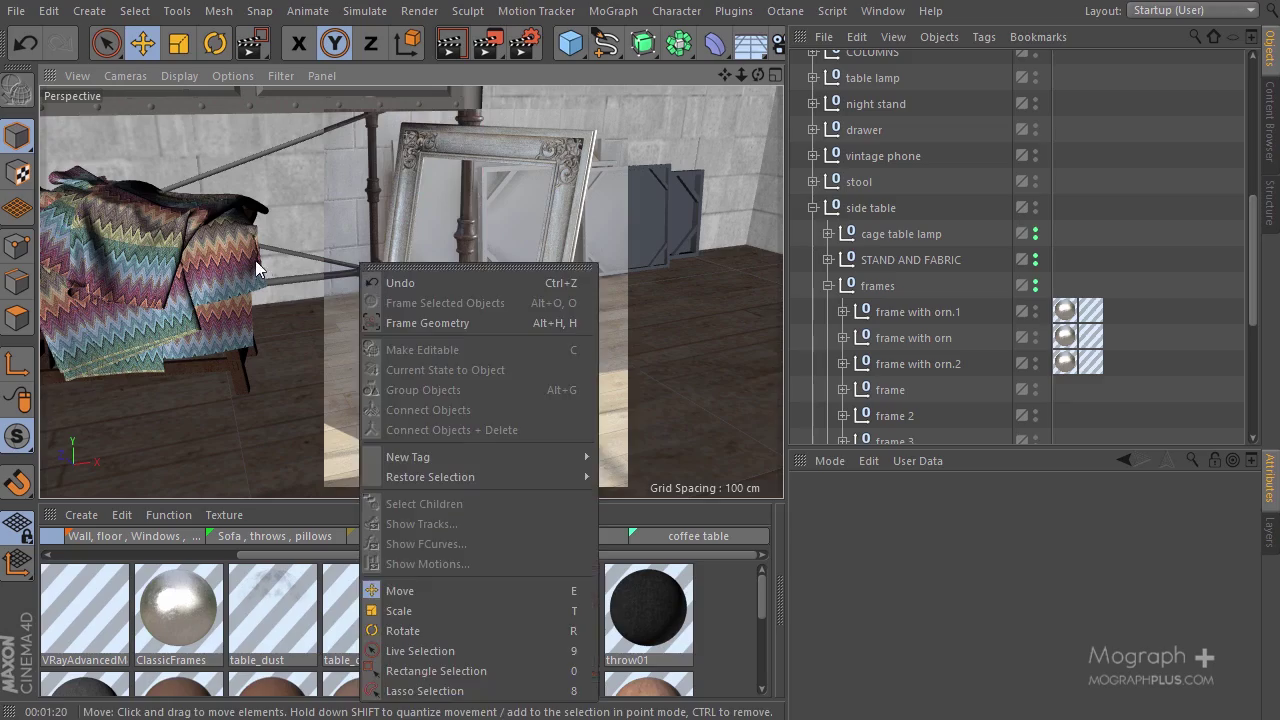
pyautogui.click(262, 262)
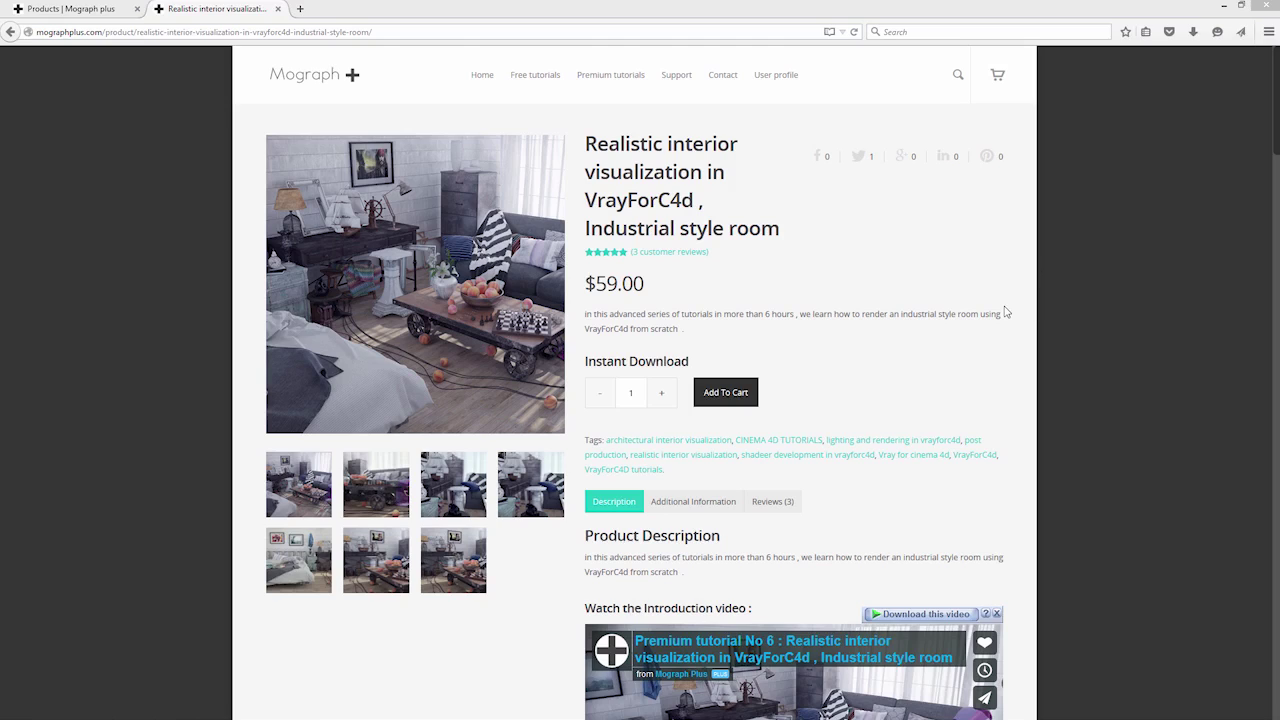
# - Bring up the 'Products | Mograph plus' page and browse its grid of seven priced tutorials
pyautogui.click(72, 7)
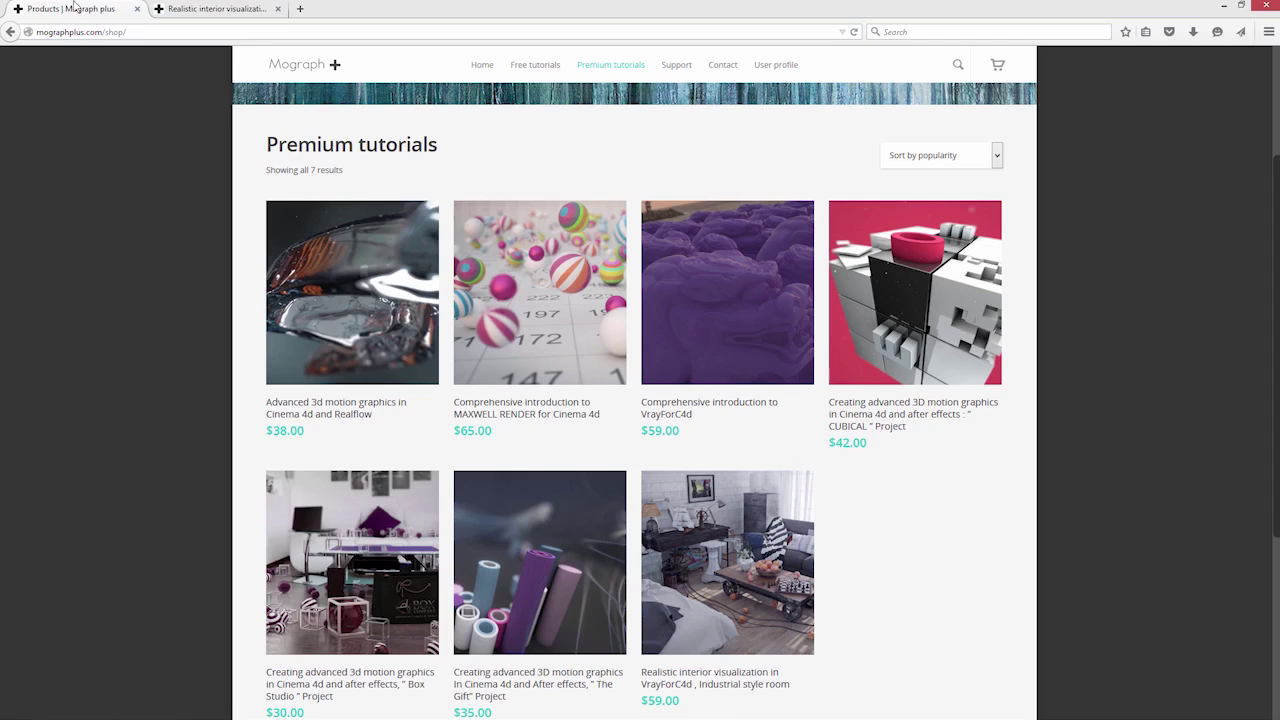
pyautogui.scroll(3, 300, 297)
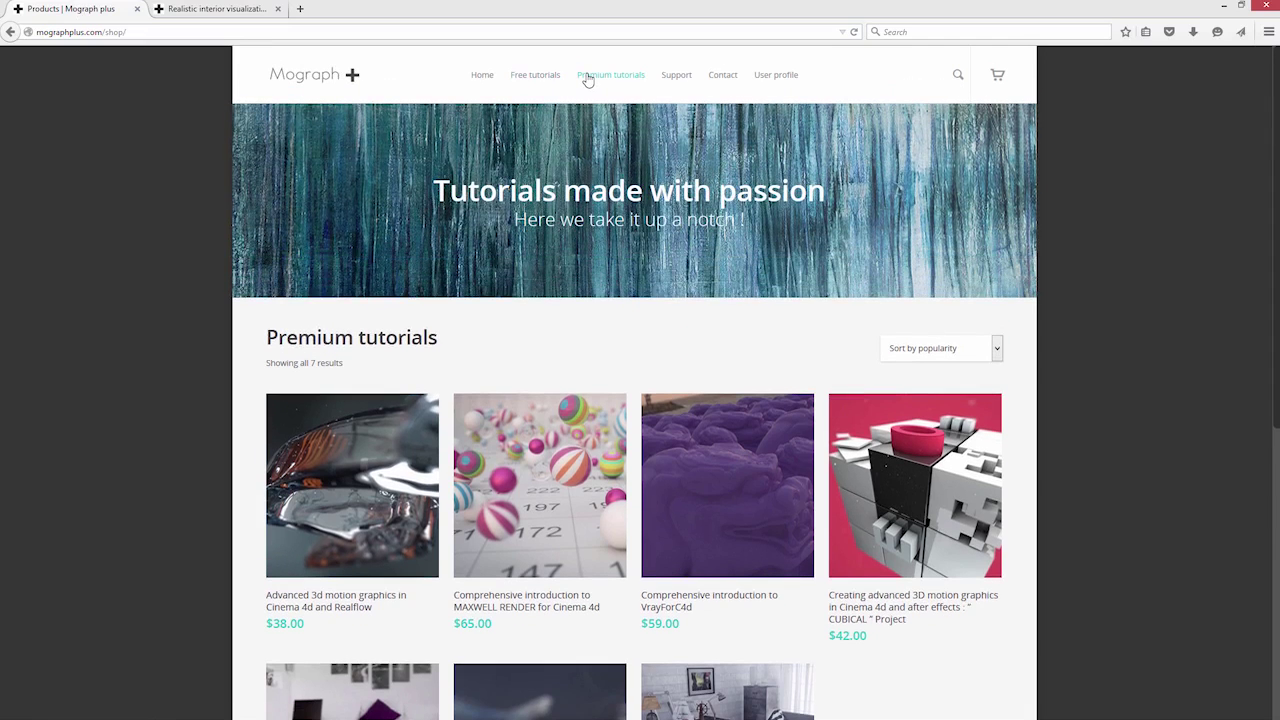
pyautogui.scroll(-2, 316, 300)
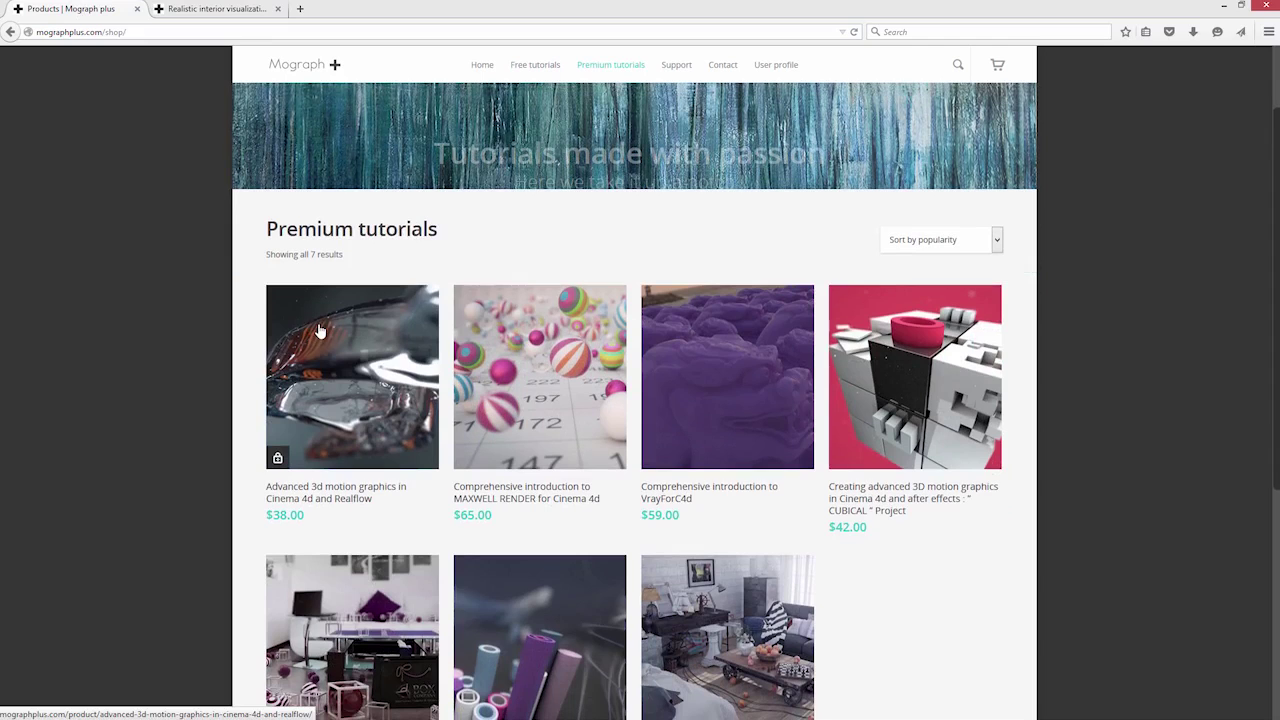
pyautogui.scroll(-4, 318, 452)
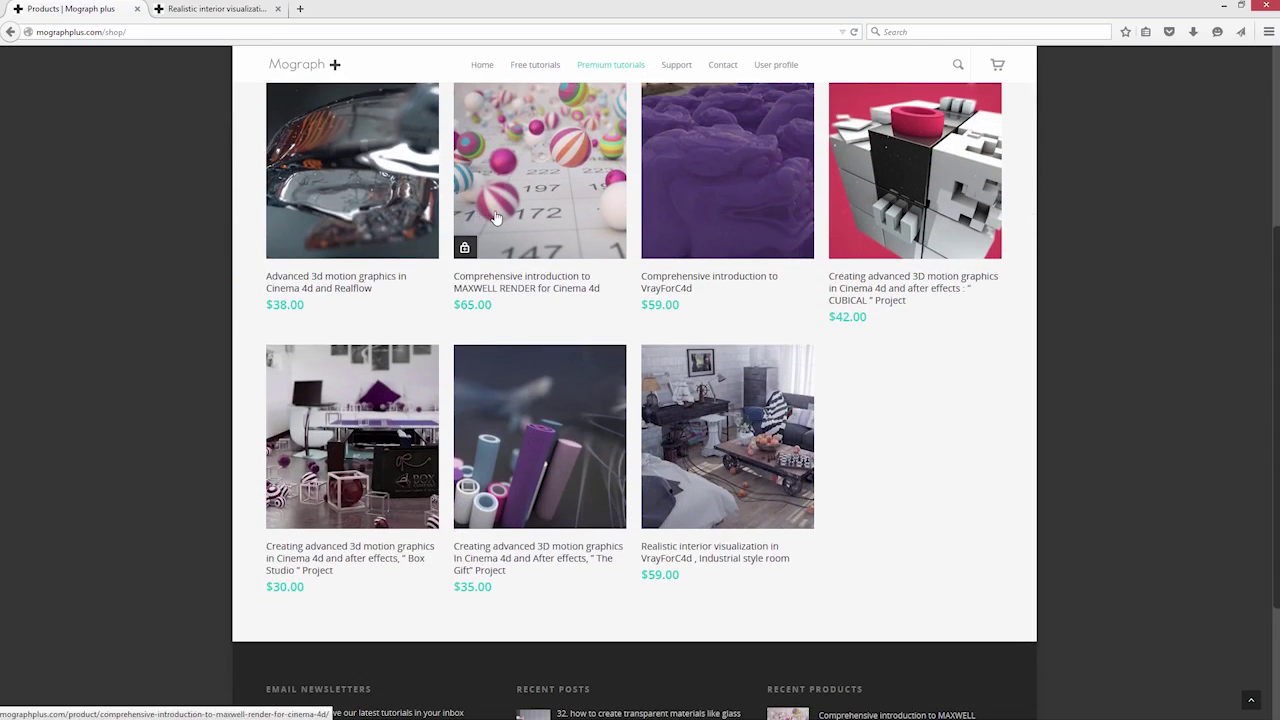
pyautogui.scroll(2, 531, 126)
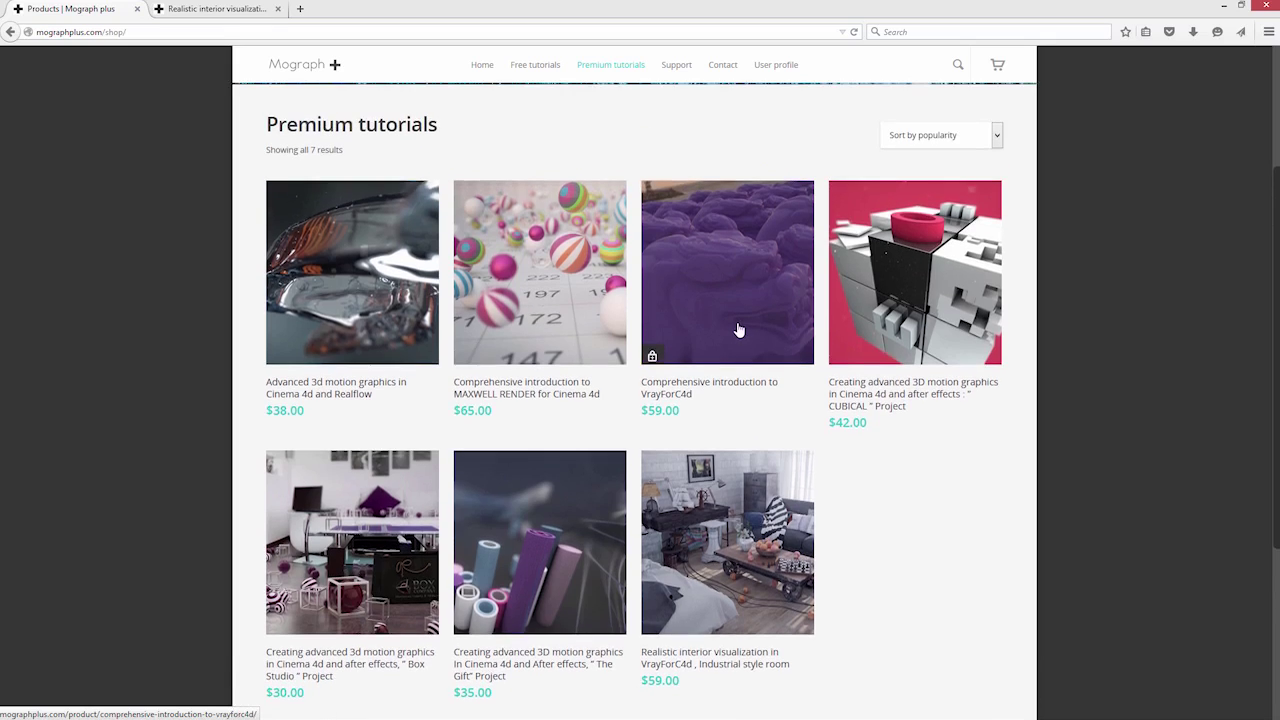